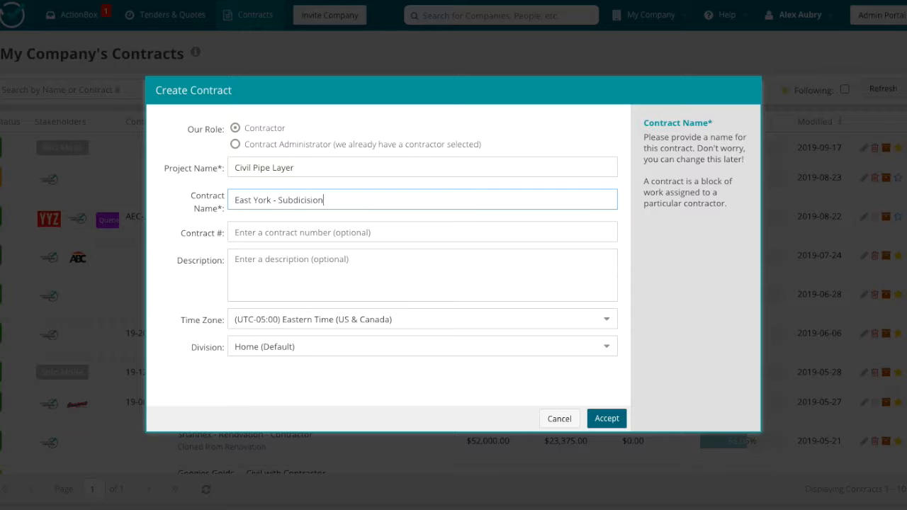
Step: Create the East York - Subdicision contract with its contract number filled in and its division set to Waterloo
left_click(606, 347)
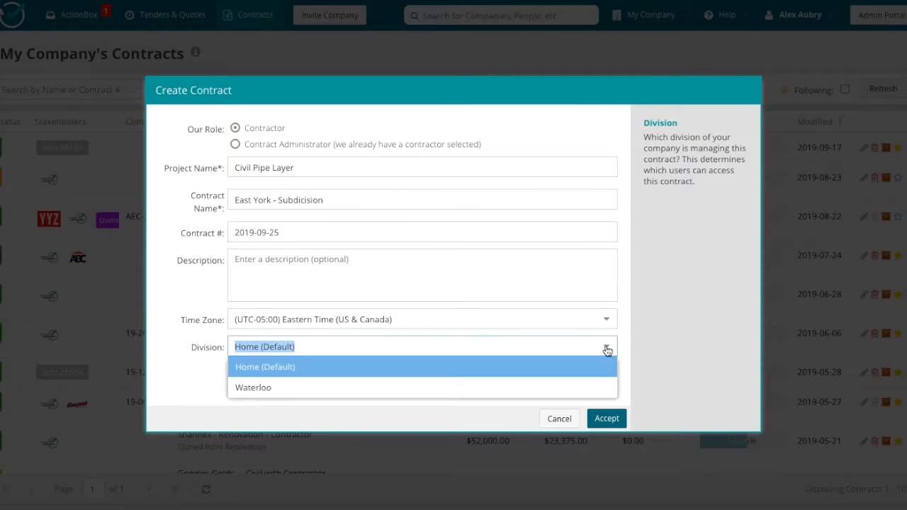
left_click(607, 418)
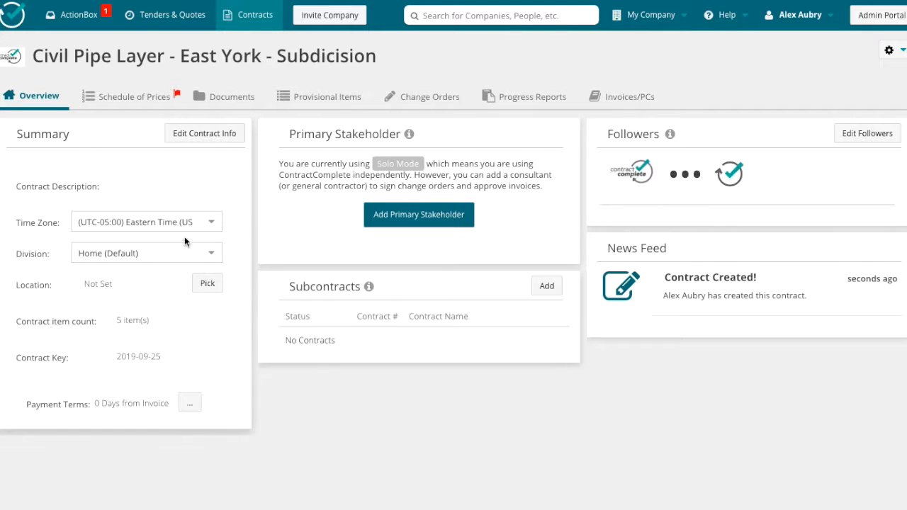
left_click(211, 254)
left_click(191, 292)
Step: Set the contract's location by moving the map marker from downtown Toronto east to the area beside Ashbridges Bay
left_click(219, 284)
type("east york")
key("Return")
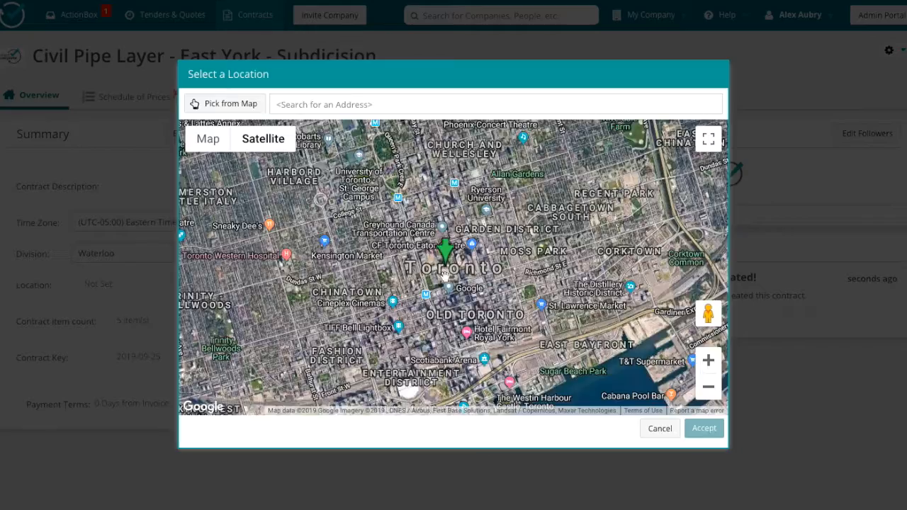
left_click_drag(543, 201, 677, 159)
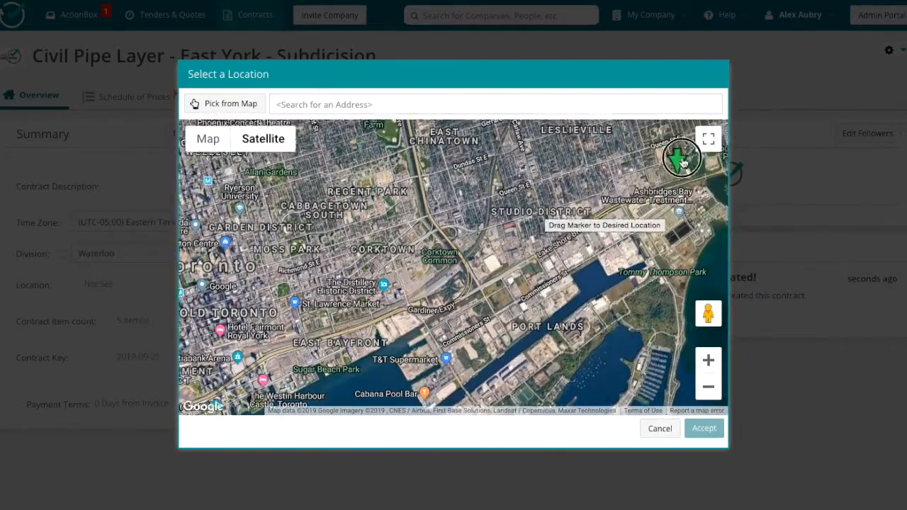
left_click(704, 428)
Step: Set the contract's payment terms to 28 days from invoice
left_click(189, 416)
double_click(429, 240)
type("28")
left_click(586, 315)
Step: Rename the first item in the schedule of prices to Site Preparation
left_click(141, 95)
double_click(181, 217)
type("site")
left_click(132, 238)
Step: Import the civil works spreadsheet into the schedule of prices and complete the import from its preview
left_click(662, 134)
left_click(397, 269)
scroll(498, 79, "down", 10)
left_click(476, 39)
left_click(660, 250)
left_click(485, 409)
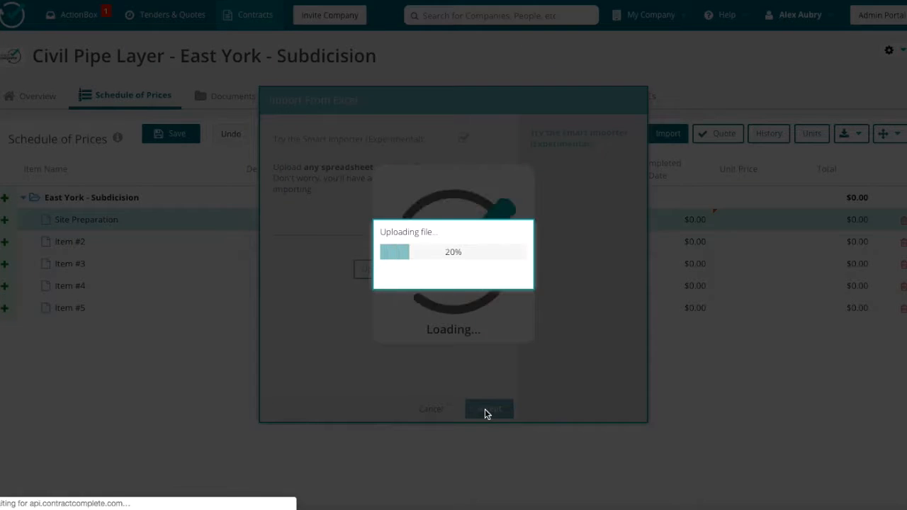
scroll(445, 293, "down", 10)
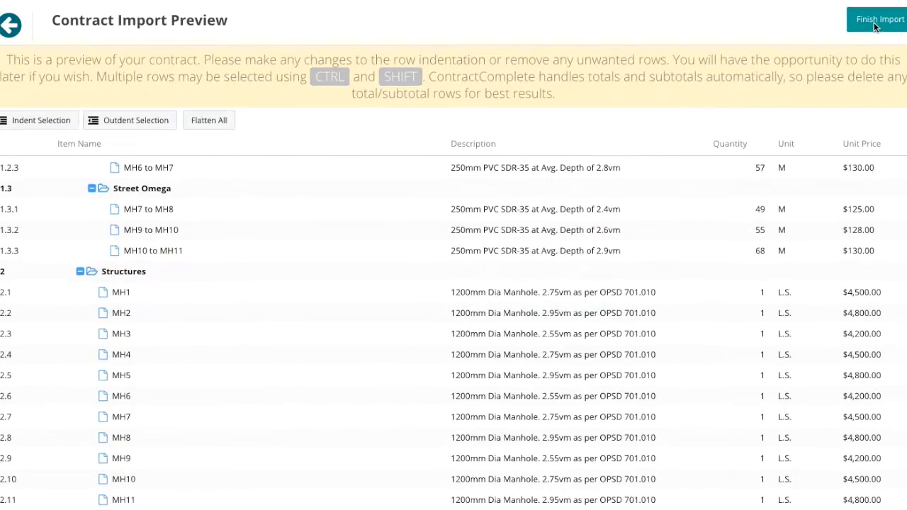
left_click(878, 19)
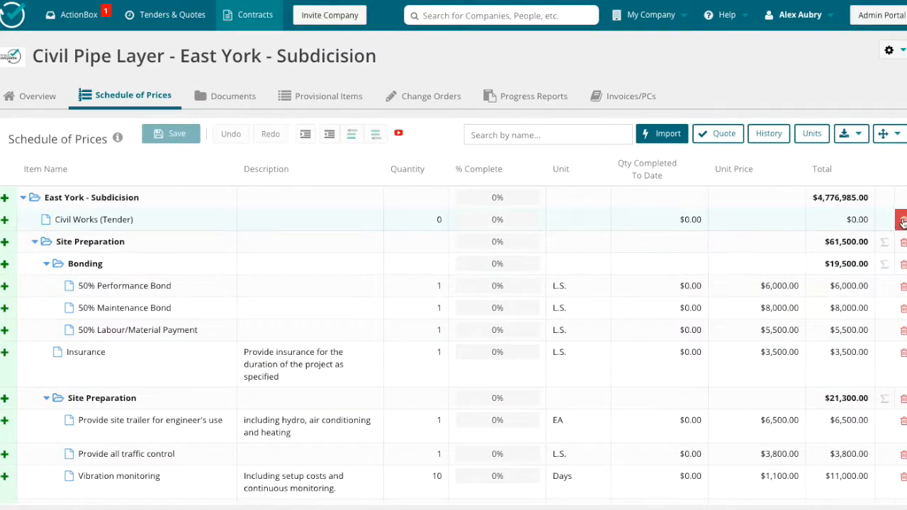
Step: Delete the Civil Works (Tender) item from the schedule of prices
left_click(901, 219)
scroll(379, 296, "down", 2)
scroll(380, 295, "up", 2)
Step: Collapse the schedule's folders, expanding only both Site Preparation folders and Earthworks to examine their items
left_click(889, 134)
left_click(872, 174)
left_click(34, 220)
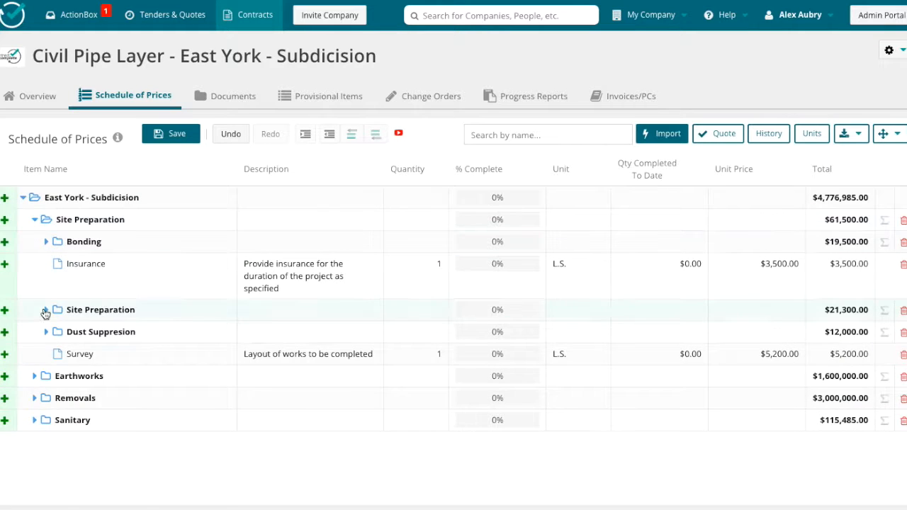
left_click(46, 310)
scroll(48, 421, "down", 1)
left_click(34, 448)
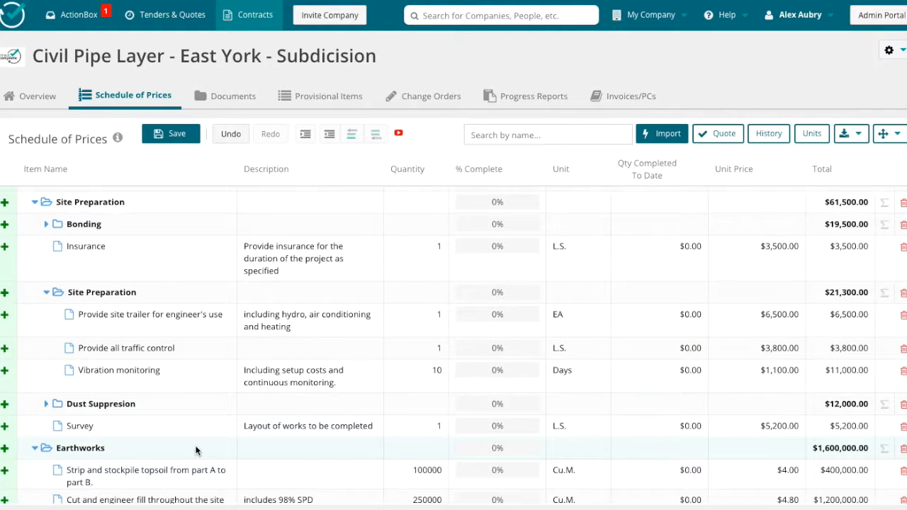
Step: Expand the Removals, Sanitary and Sanitary Pipe folders to examine their contents
scroll(39, 468, "down", 1)
left_click(34, 467)
scroll(36, 489, "down", 1)
left_click(34, 492)
scroll(44, 485, "down", 1)
left_click(46, 470)
scroll(50, 439, "down", 1)
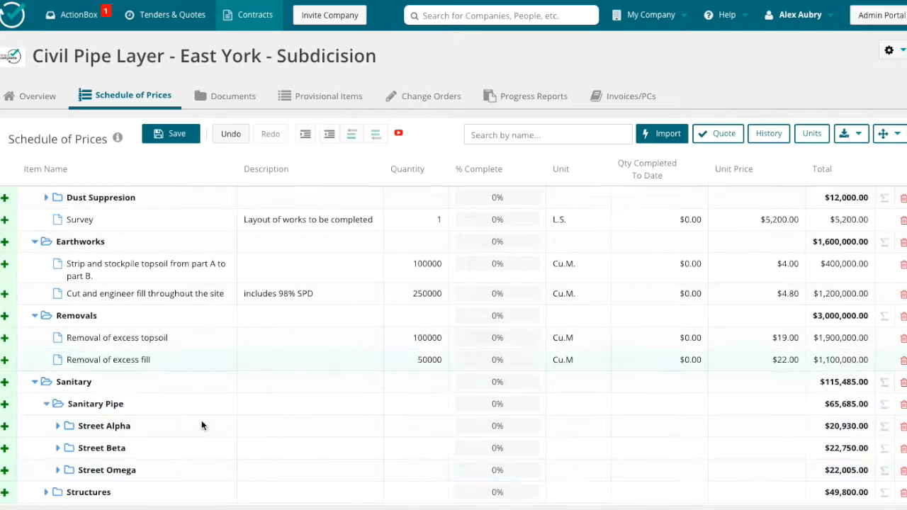
Step: Expand the Street Alpha, Street Beta and Street Omega folders to examine their pipe items
left_click(58, 425)
scroll(60, 433, "down", 1)
left_click(58, 448)
scroll(57, 476, "down", 1)
left_click(57, 470)
scroll(53, 482, "down", 2)
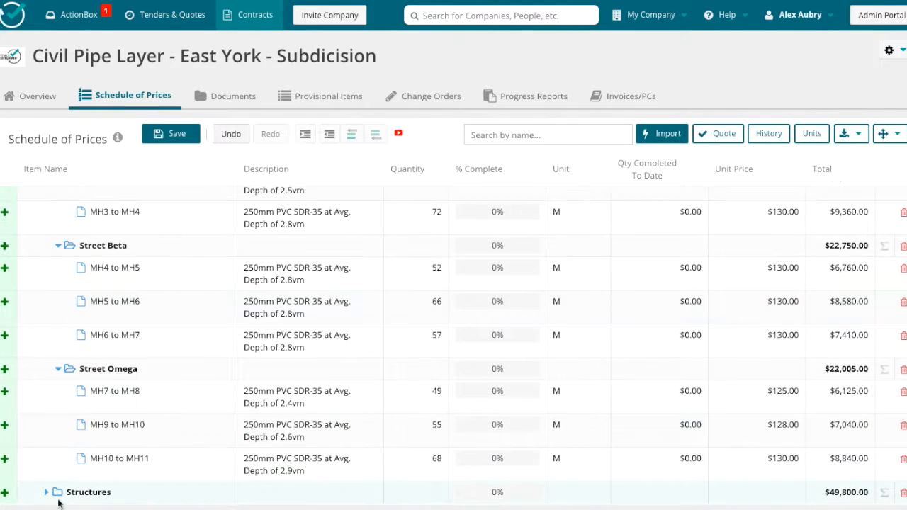
Step: Expand the Structures folder to review the manholes and save the schedule of prices
left_click(45, 489)
scroll(90, 459, "down", 1)
scroll(100, 281, "down", 2)
left_click(170, 133)
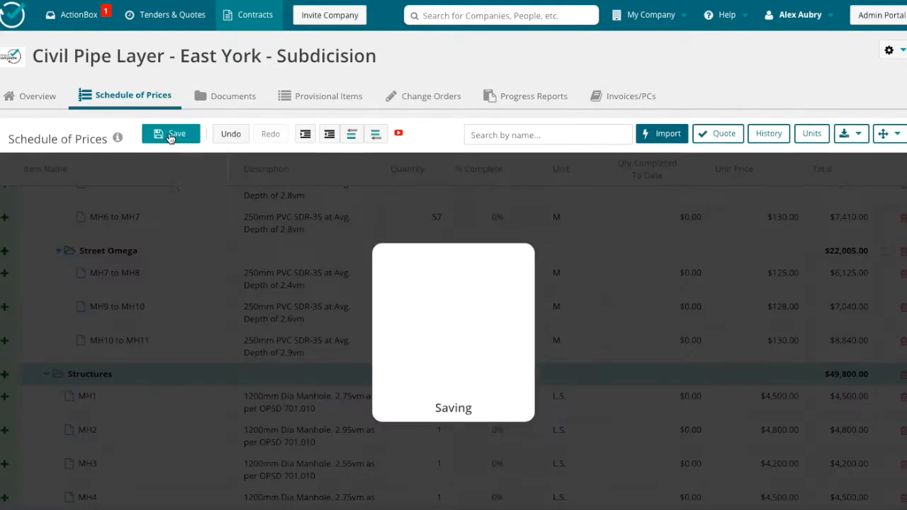
Step: Add a provisional item named foreman with unit HR and a unit price of $88
left_click(315, 96)
left_click(678, 135)
type("foreman")
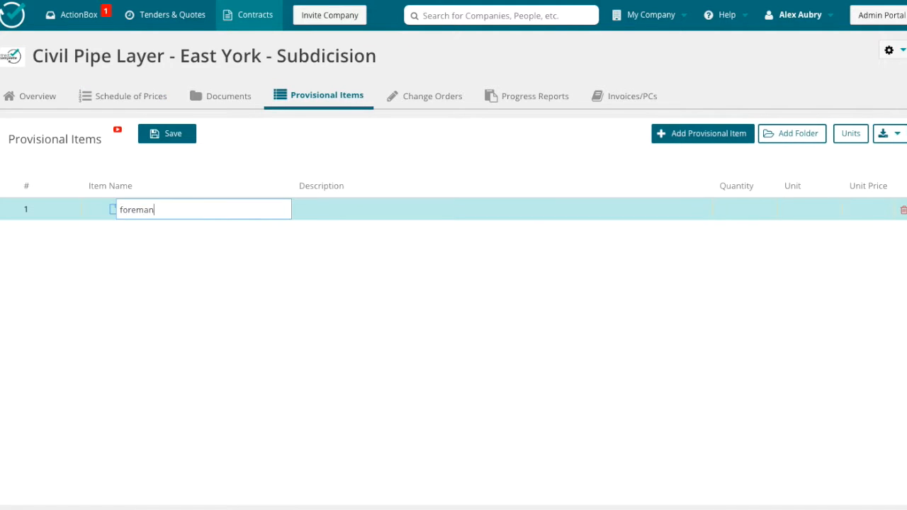
key("Tab")
key("Tab")
type("hr")
key("Tab")
type("88")
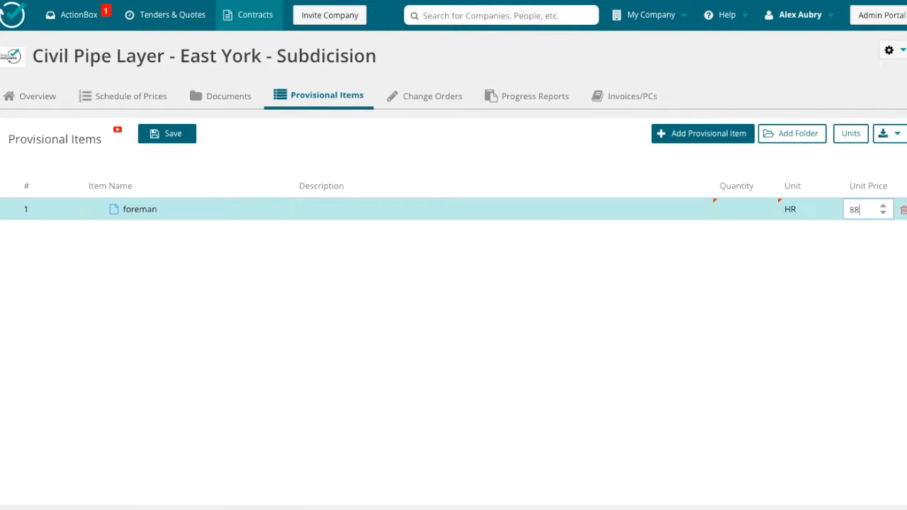
Step: Add a second provisional item named Labourer with unit HR and unit price $44, and save the list
left_click(709, 135)
type("fore")
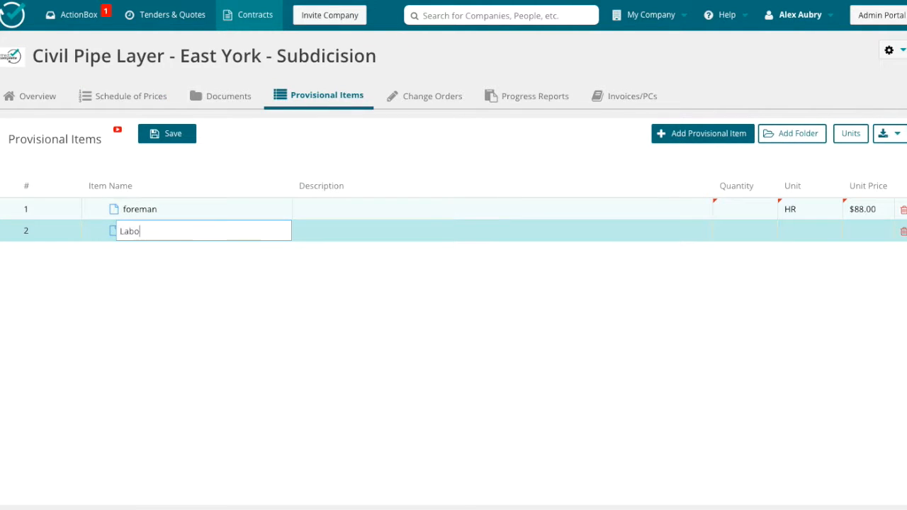
type("er")
key("Tab")
key("Tab")
type("h")
left_click(802, 272)
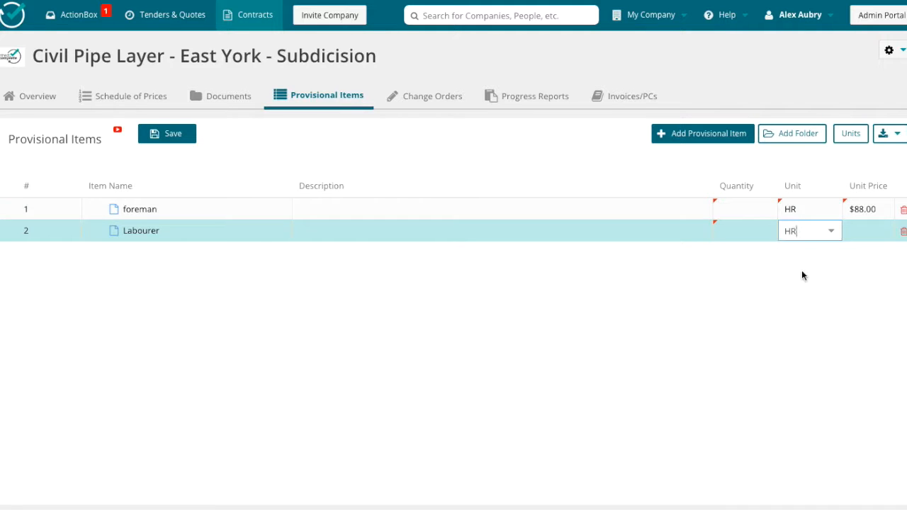
key("Tab")
type("44")
left_click(164, 138)
Step: Delete the Specifications and Contracts folders from the contract's documents
left_click(229, 95)
left_click(887, 174)
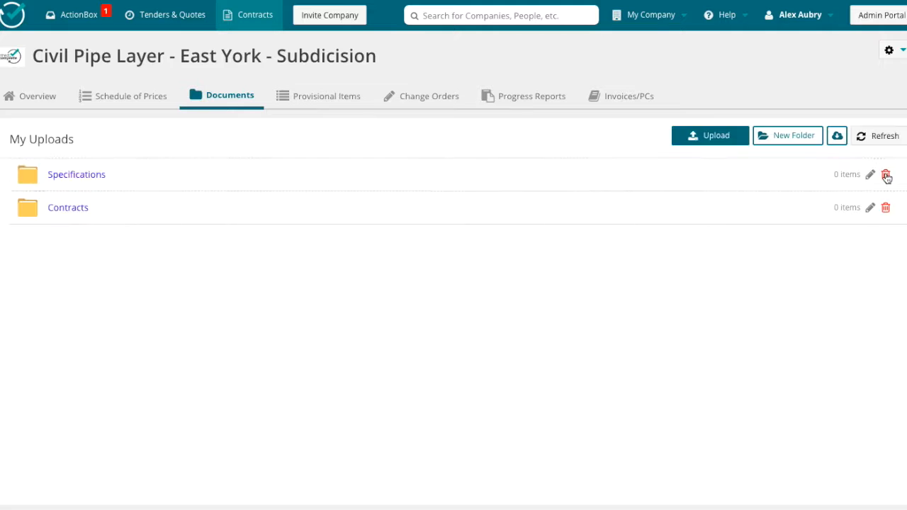
left_click(887, 175)
left_click(887, 176)
Step: Upload GR5.pdf from the Downloads folder to the contract's documents
left_click(710, 136)
left_click(596, 328)
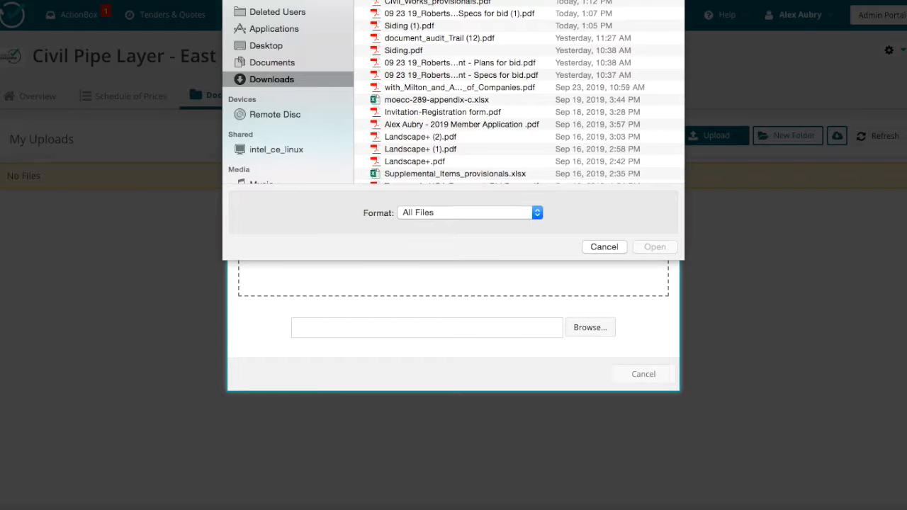
scroll(496, 92, "down", 10)
left_click(425, 83)
left_click(655, 247)
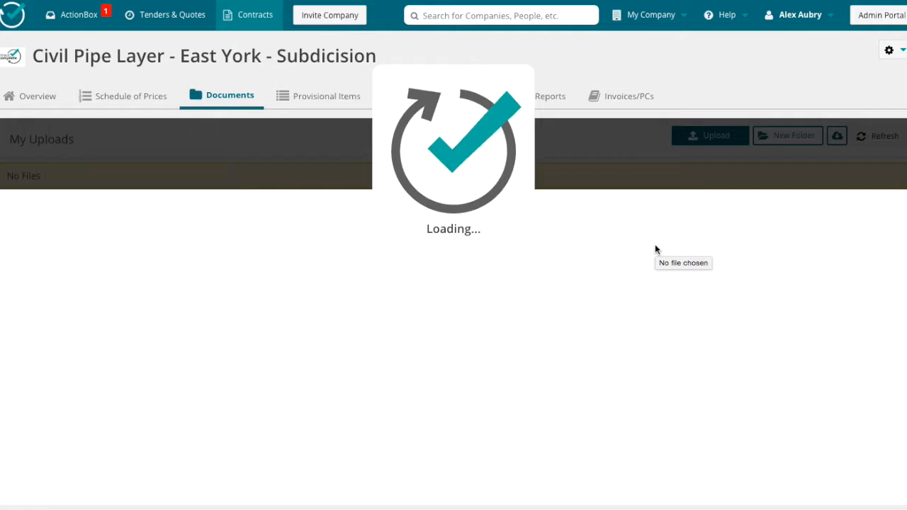
Step: Preview the uploaded GR5.pdf drawing and return to the document list
left_click(68, 177)
scroll(522, 324, "down", 1)
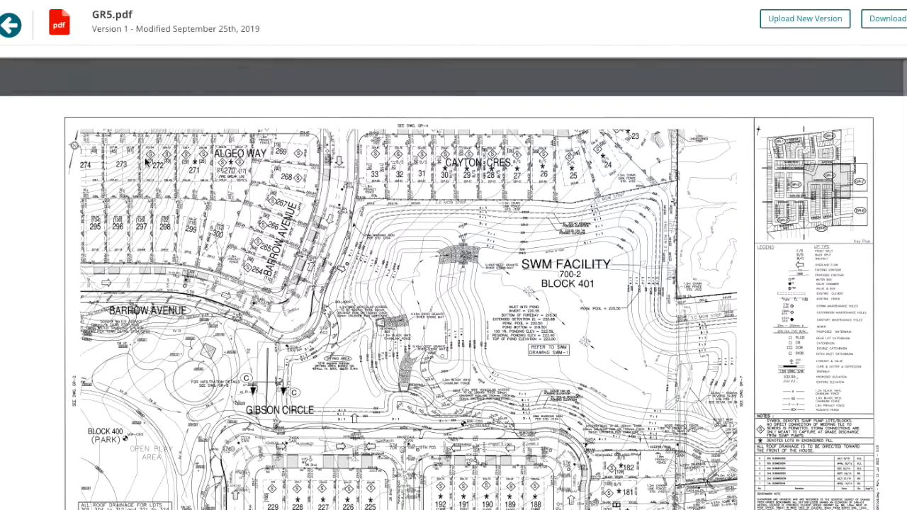
left_click(11, 24)
left_click(695, 136)
left_click(579, 330)
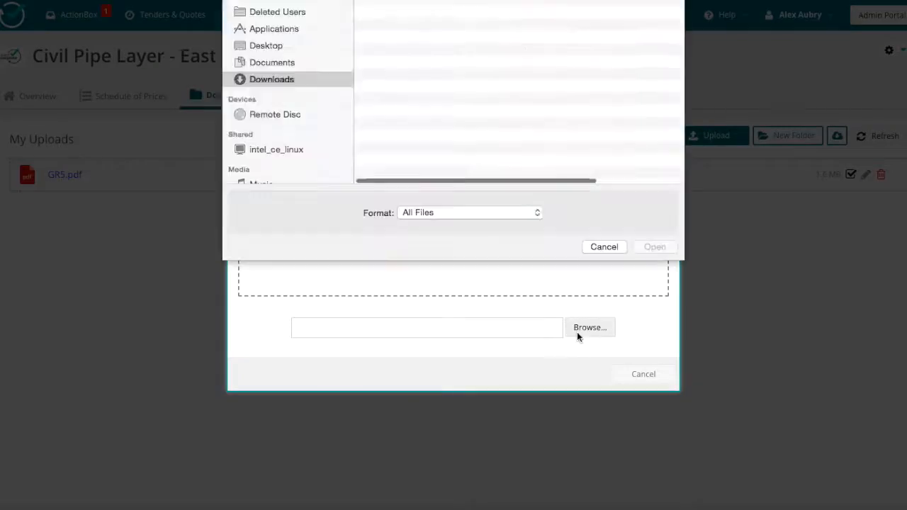
left_click(468, 97)
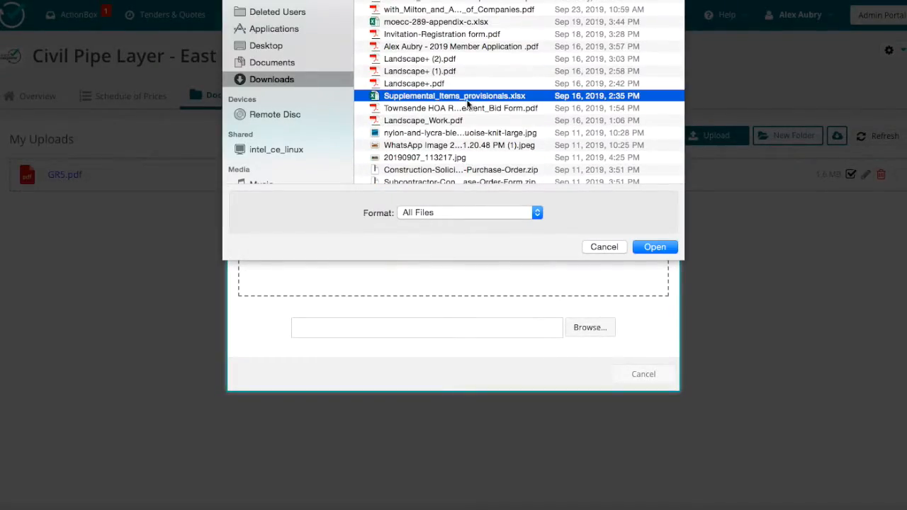
left_click(605, 247)
left_click(644, 374)
Step: Create a progress report with the description August Progress
left_click(323, 97)
left_click(441, 96)
left_click(522, 95)
left_click(752, 134)
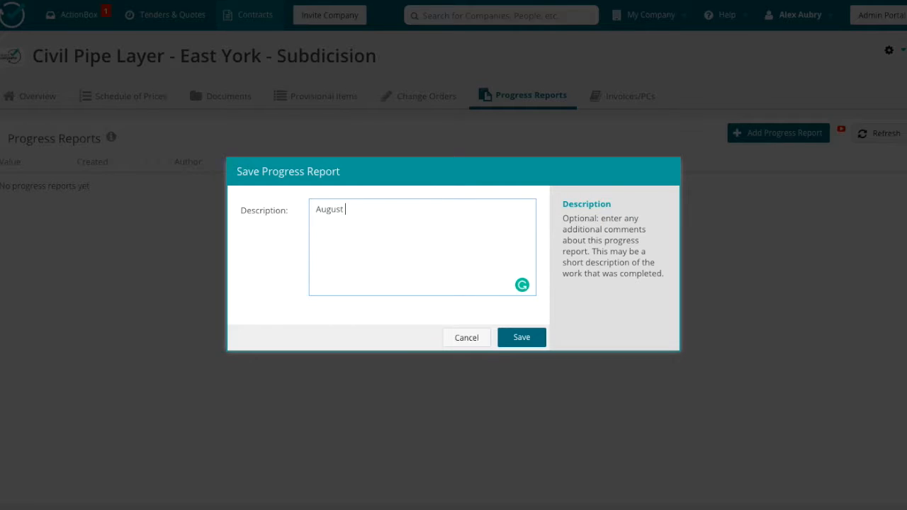
left_click(524, 338)
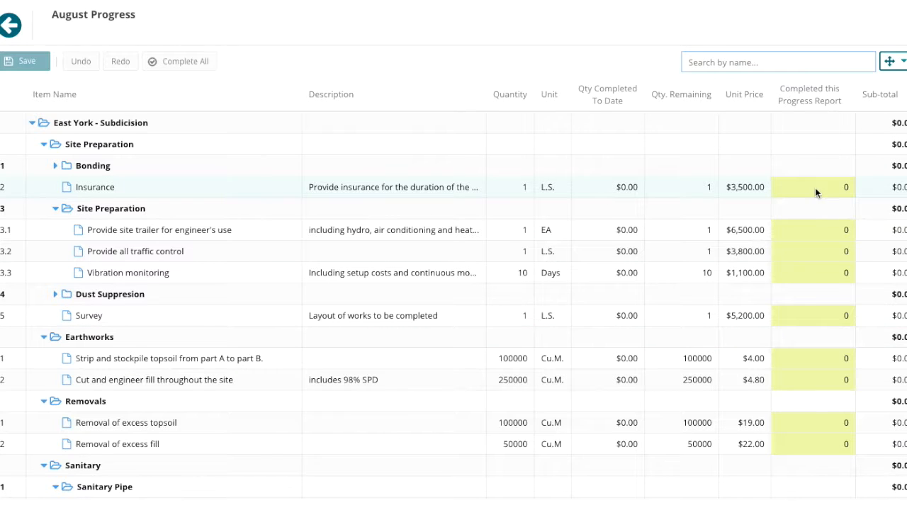
Step: Mark all items in the Bonding folder and the nested Site Preparation folder as 100% complete
left_click(122, 165)
left_click(179, 61)
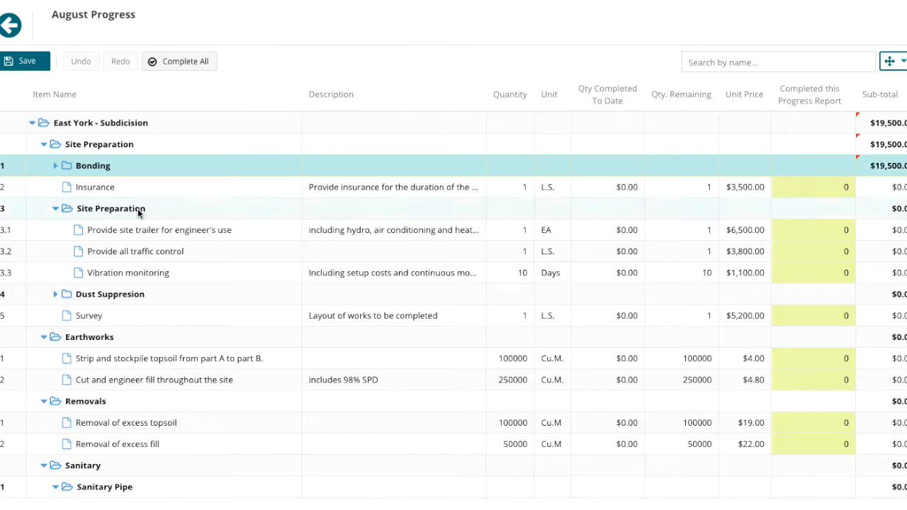
left_click(138, 209)
left_click(180, 61)
left_click(109, 168)
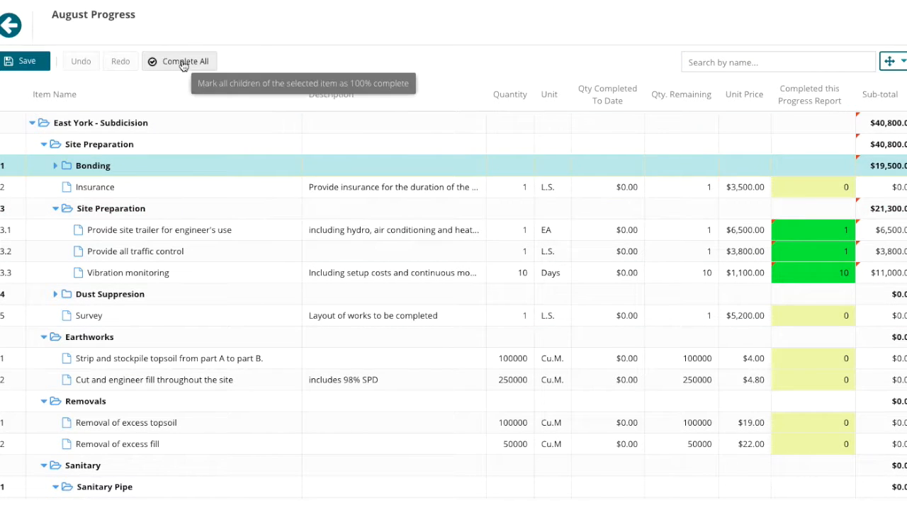
Step: Enter a completed quantity of 1 for both Insurance and Survey in the August progress report
left_click(823, 187)
type("1")
key("Return")
left_click(810, 317)
type("1")
key("Return")
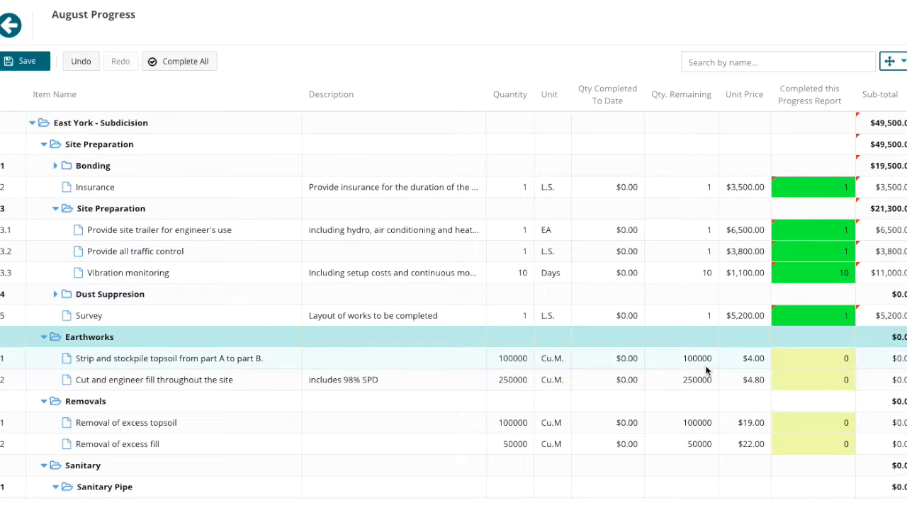
Step: Enter a completed quantity of 0.5 for both Earthworks items, then save and close the progress report
scroll(654, 393, "down", 2)
left_click(812, 211)
type("0.5")
key("Return")
left_click(812, 232)
type("0.5")
key("Return")
left_click(19, 62)
left_click(13, 29)
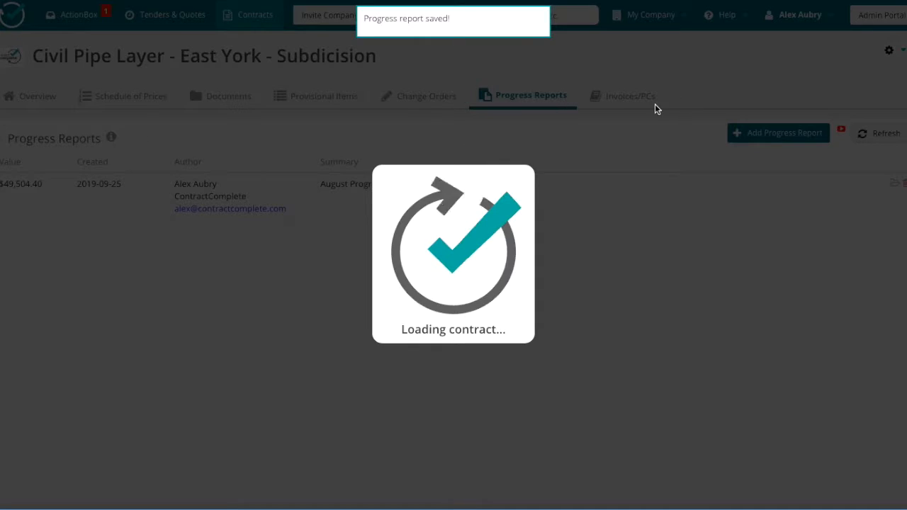
Step: Create an invoice named East York - Subdivision - August Progress Draw
left_click(647, 102)
left_click(326, 143)
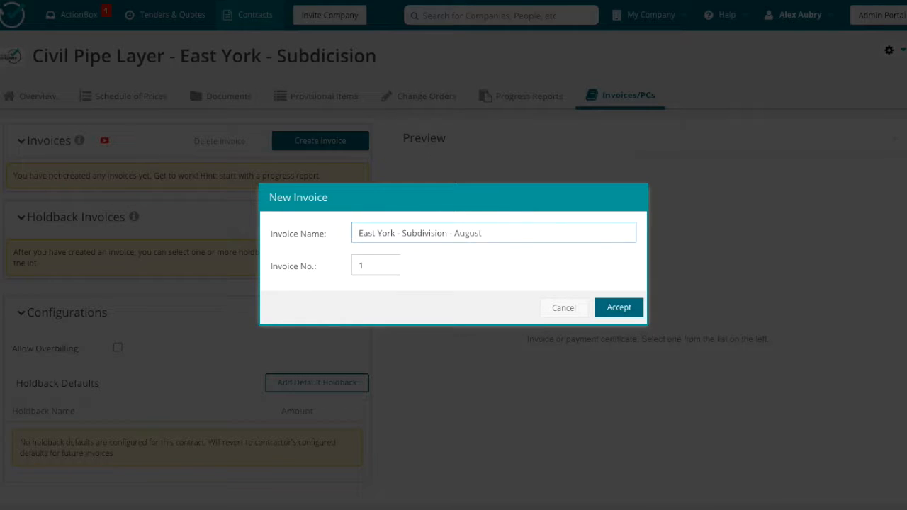
left_click(613, 316)
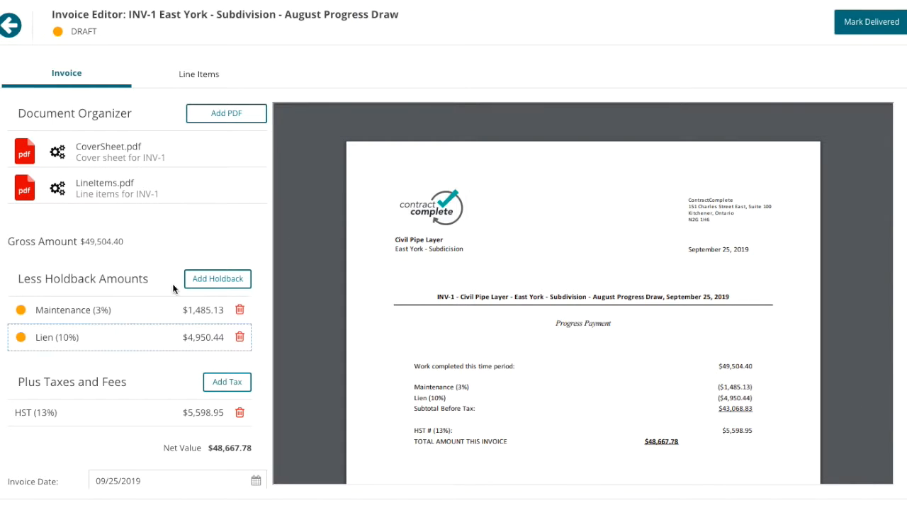
Step: Turn on the Include Summary and Use Custom Cover Sheet options for the invoice
left_click(218, 279)
left_click(676, 366)
scroll(164, 377, "down", 5)
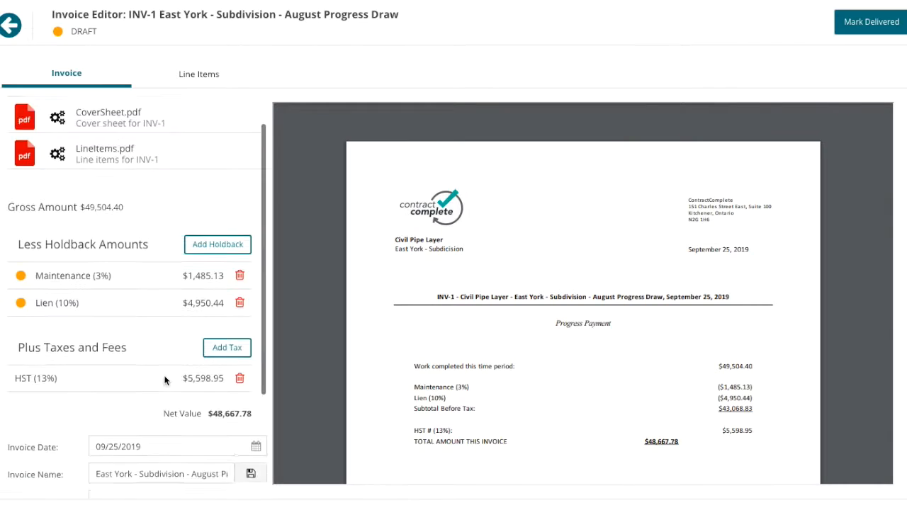
left_click(93, 394)
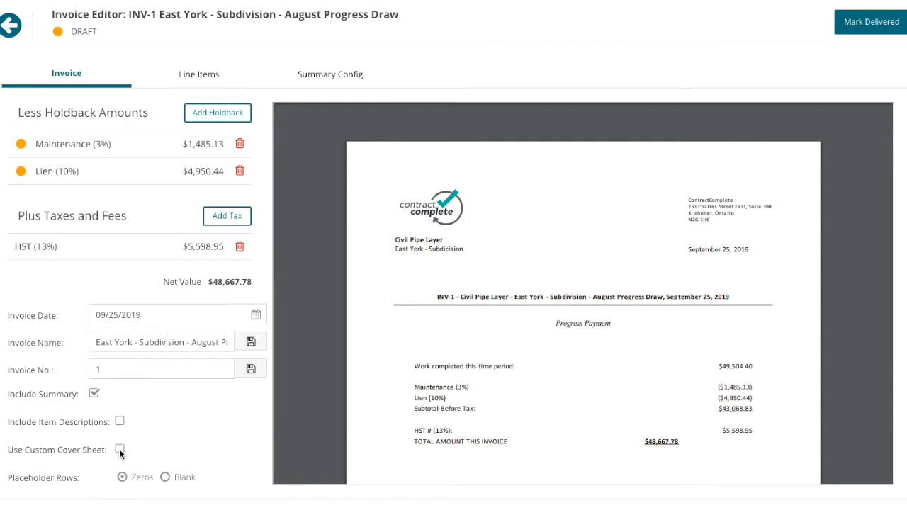
left_click(120, 450)
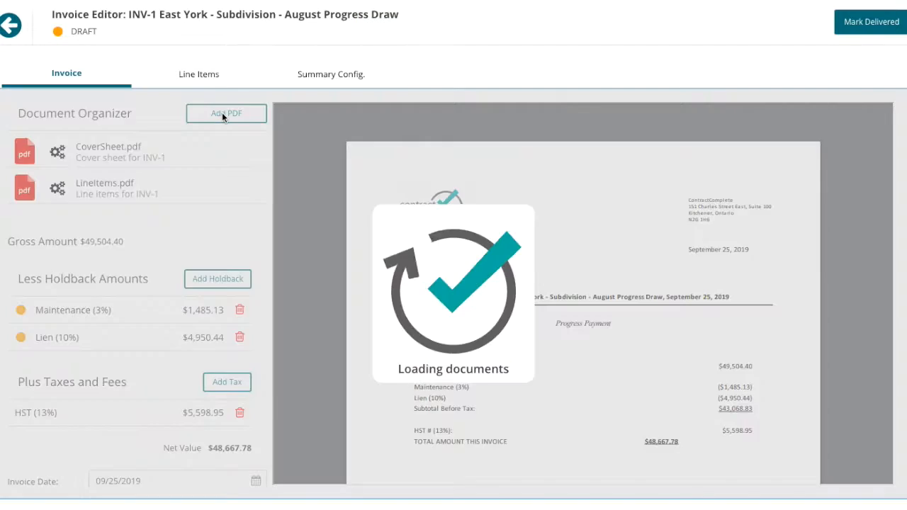
Step: Upload WSIB - Award 2019.pdf from the Downloads folder and attach it to the invoice documents
left_click(221, 113)
left_click(324, 137)
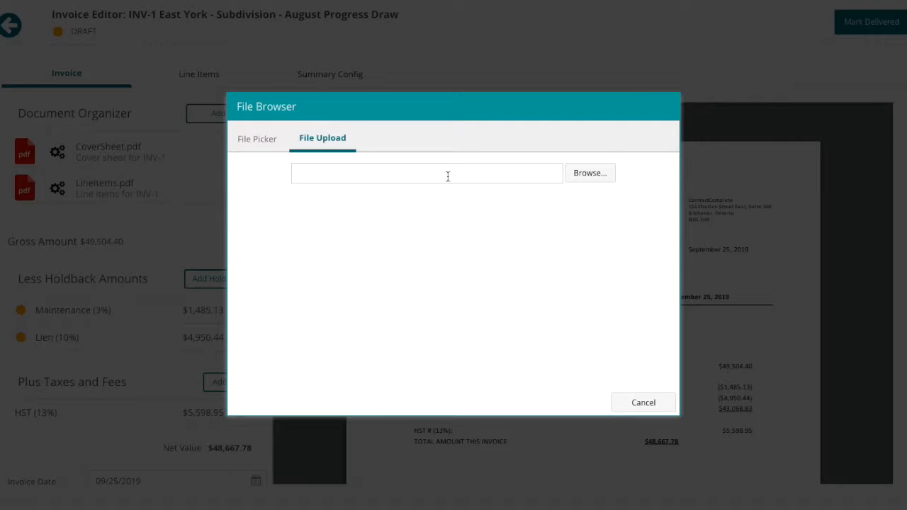
left_click(589, 172)
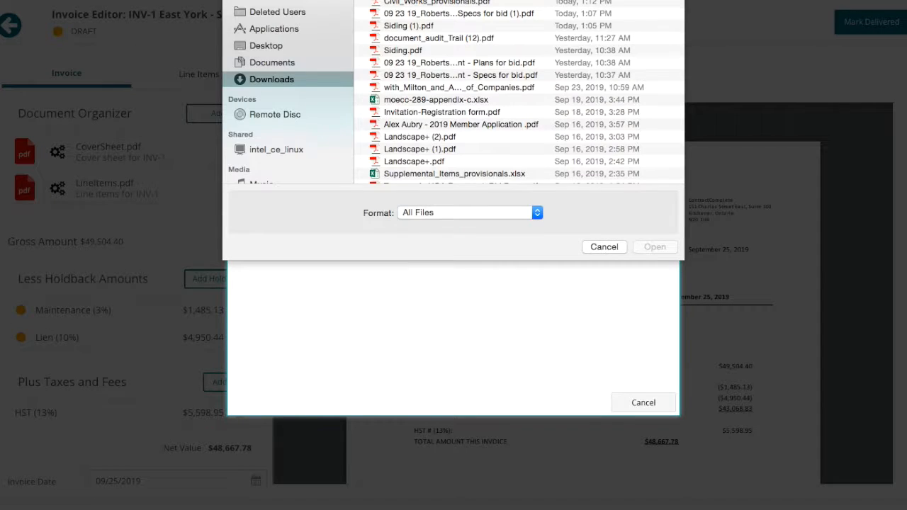
scroll(445, 101, "down", 10)
left_click(445, 97)
left_click(654, 246)
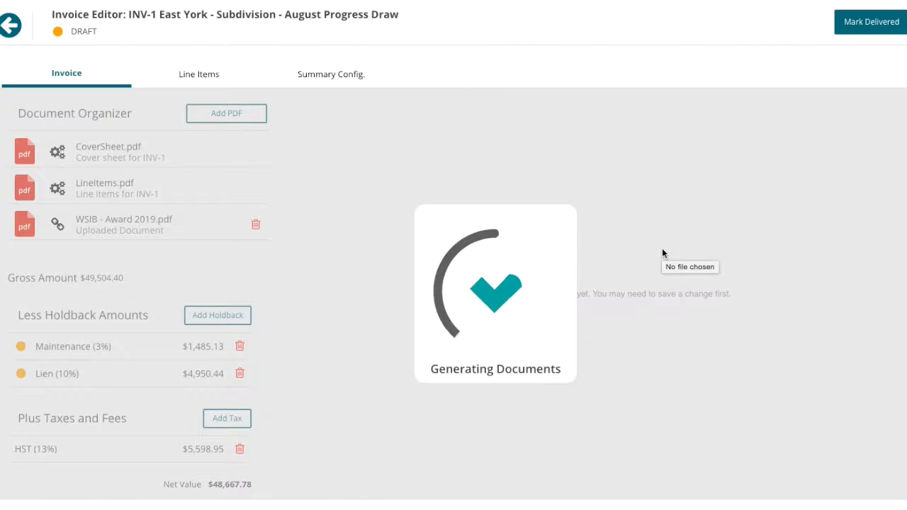
Step: Review the generated invoice PDF, then save the summary configuration with Site Preparation, Earthworks, Removals and Sanitary selected
scroll(612, 322, "down", 3)
scroll(613, 321, "down", 15)
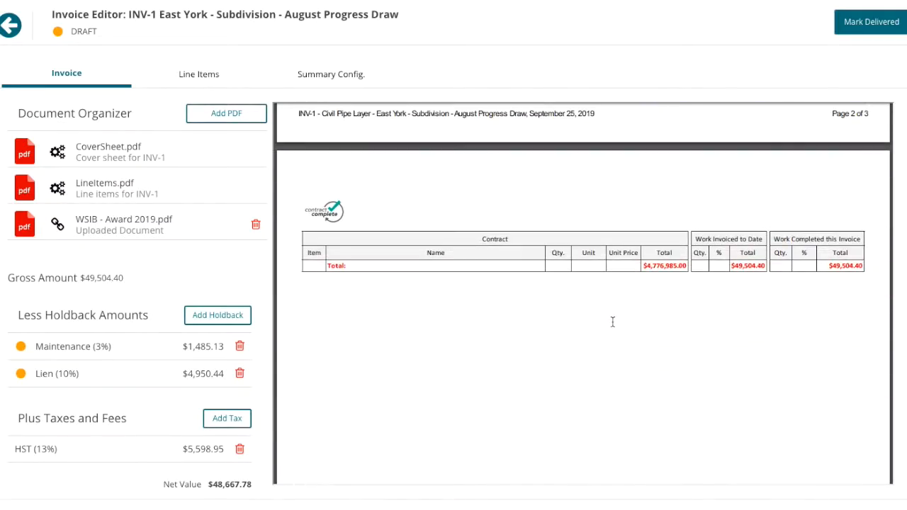
scroll(612, 322, "up", 6)
scroll(93, 357, "down", 3)
scroll(94, 357, "up", 3)
left_click(216, 75)
left_click(323, 71)
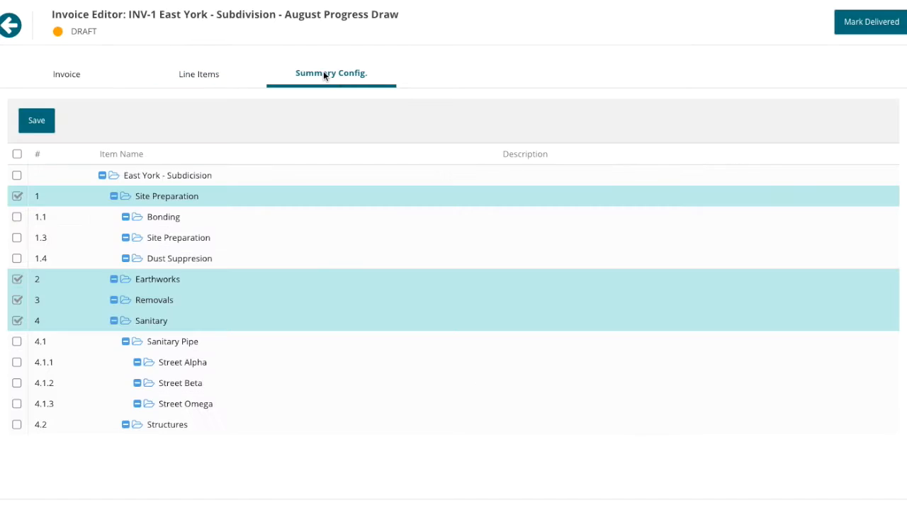
left_click(48, 111)
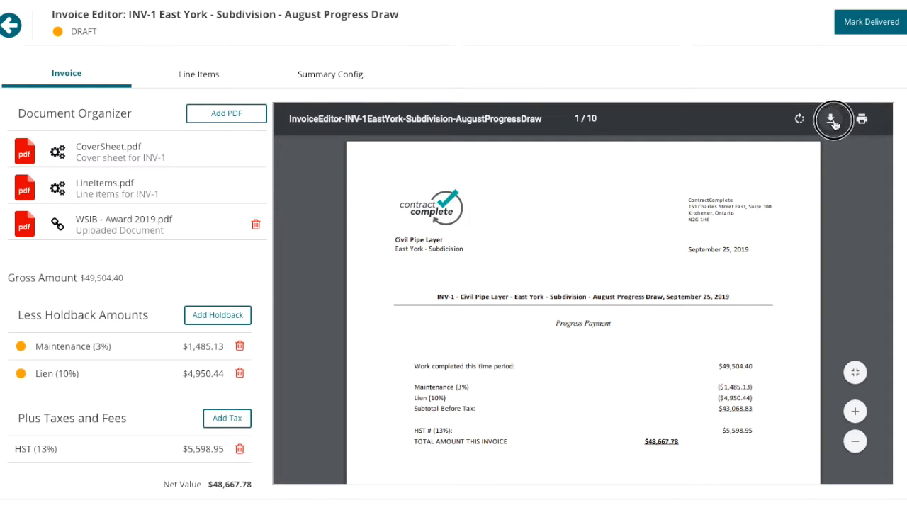
Step: Download the invoice PDF and open it for review, then mark the invoice as delivered and return to the contract
left_click(831, 119)
left_click(562, 59)
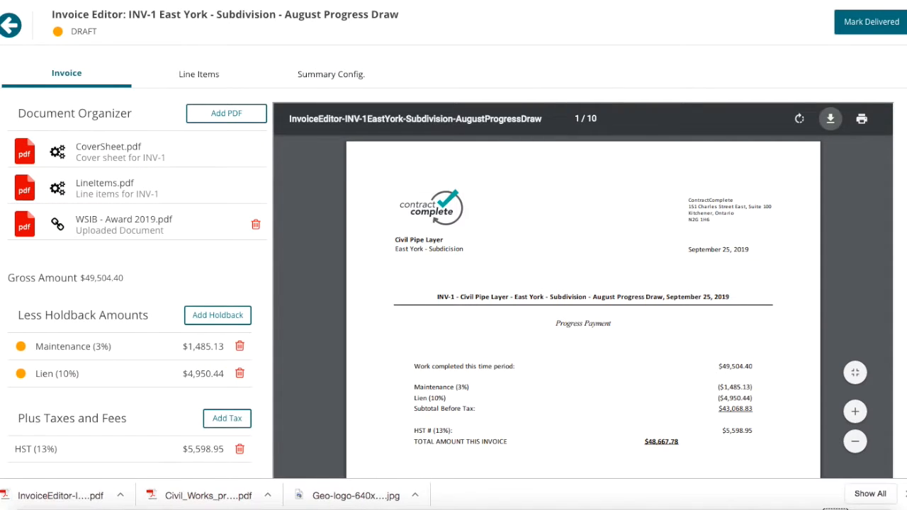
left_click(75, 497)
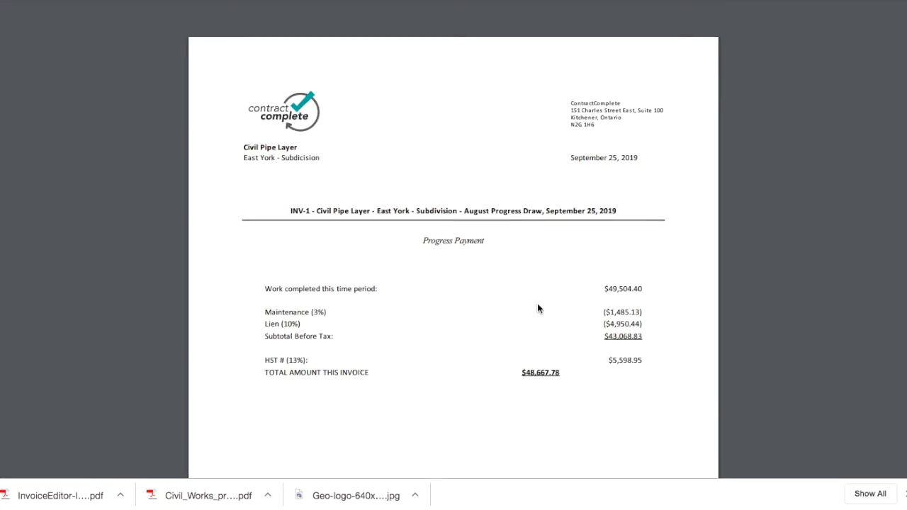
scroll(538, 306, "down", 20)
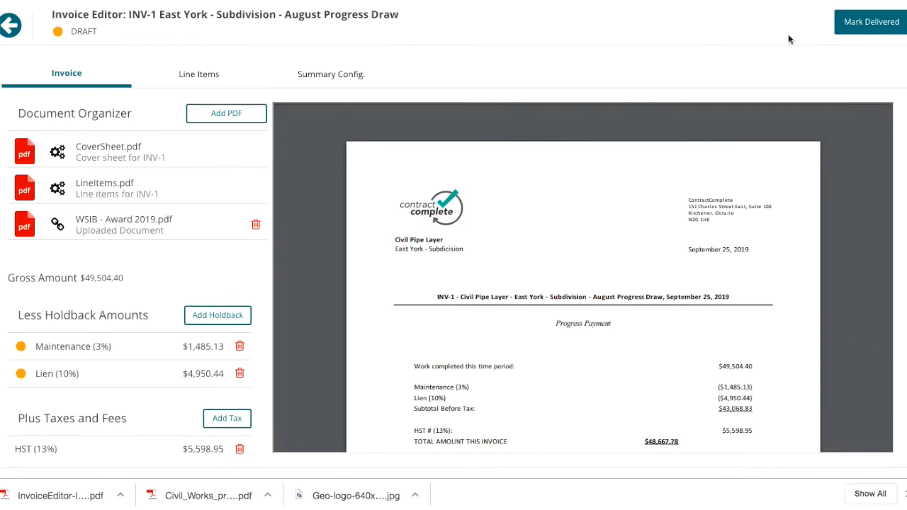
left_click(848, 22)
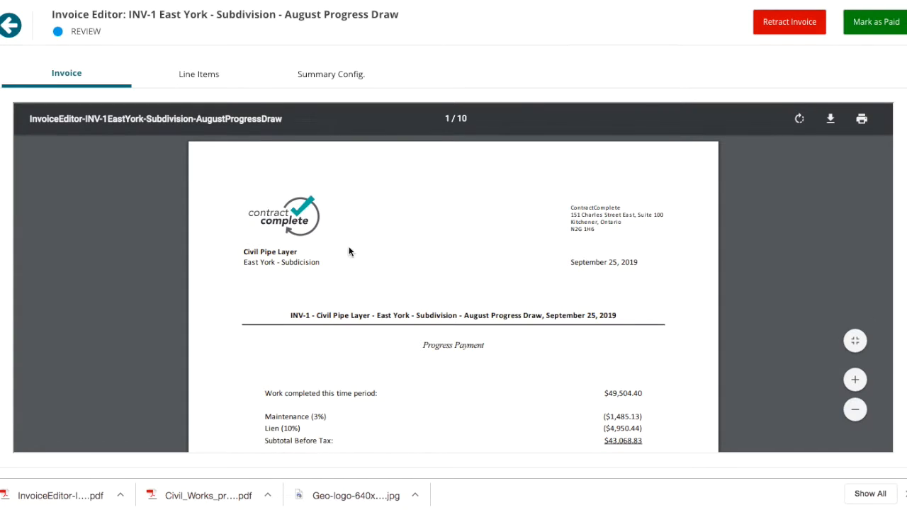
left_click(11, 27)
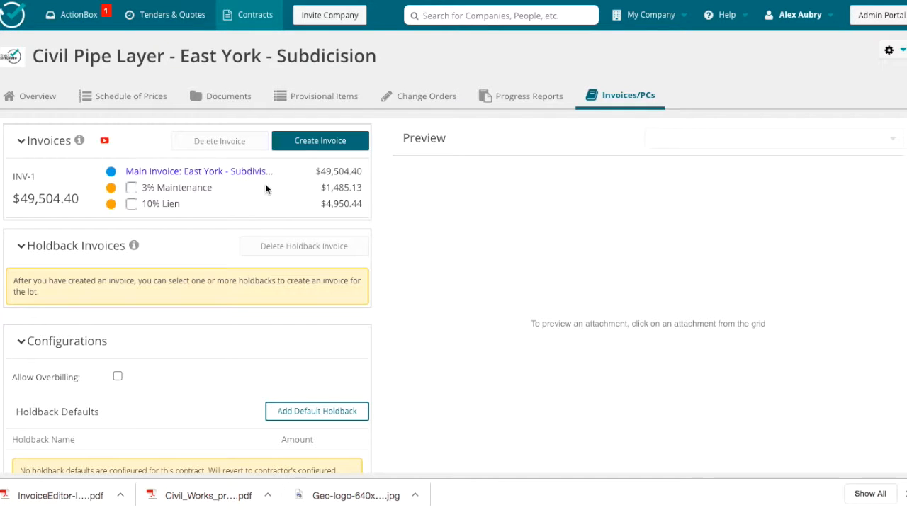
Step: Preview the delivered main invoice from the contract's invoice list
left_click(241, 174)
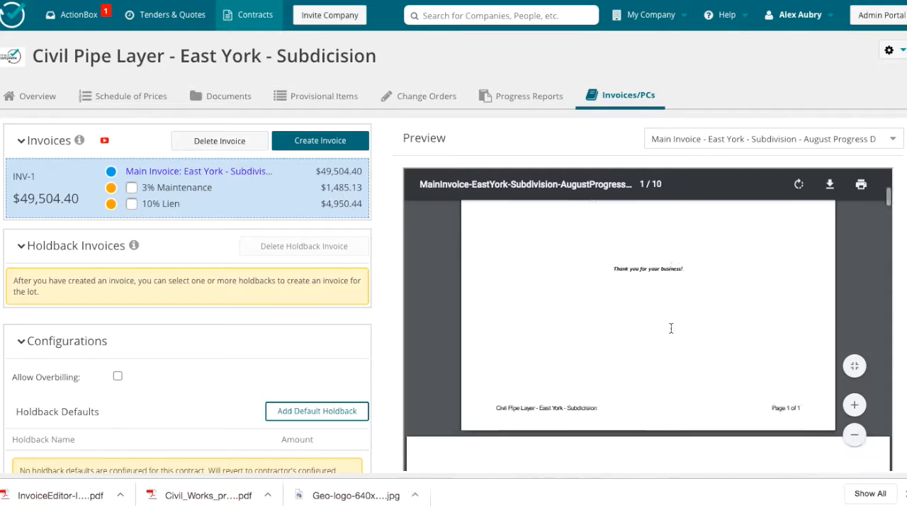
scroll(671, 328, "down", 10)
scroll(671, 326, "up", 15)
left_click(892, 139)
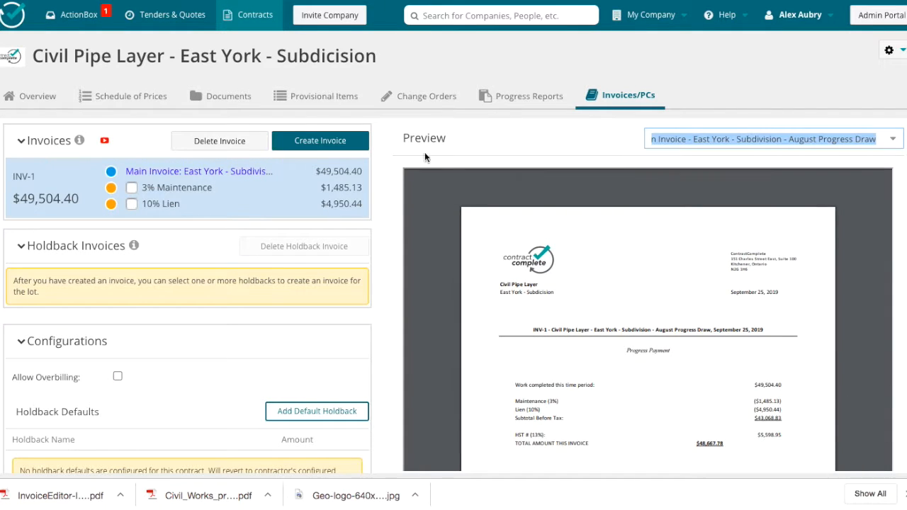
Step: Create a change order named Additional Manholes required
left_click(418, 96)
left_click(376, 133)
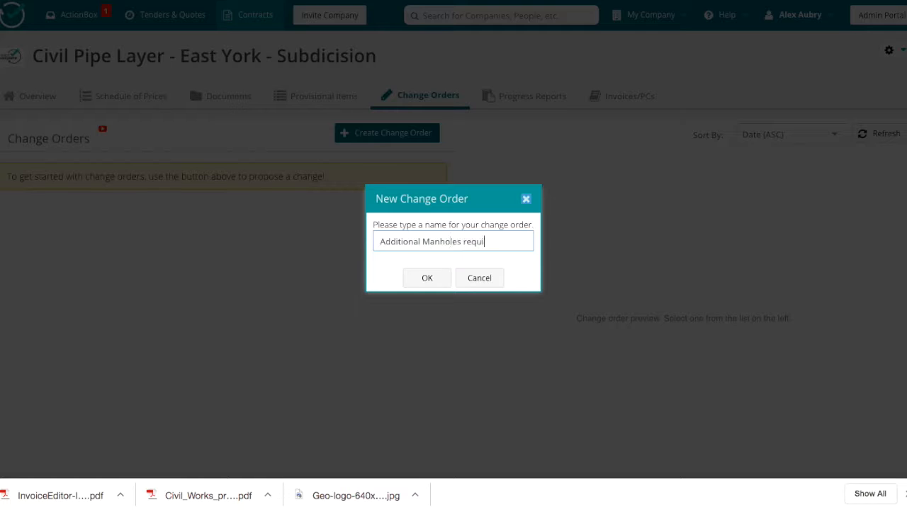
left_click(429, 279)
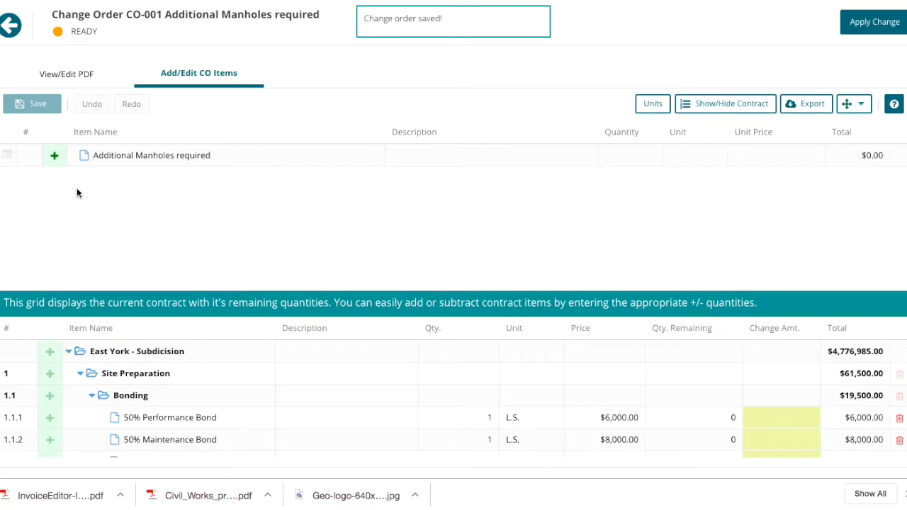
Step: Add the provisional foreman item to the change order with a quantity of 20
left_click(54, 156)
left_click(142, 177)
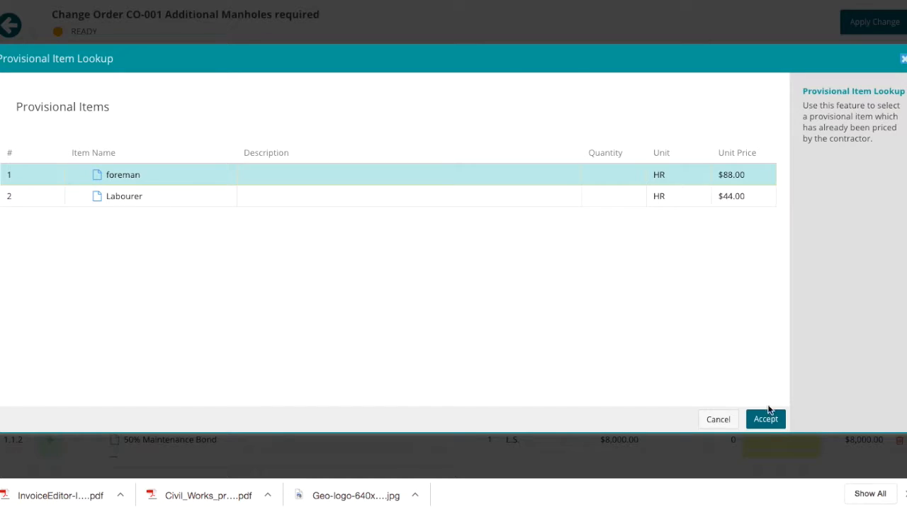
left_click(765, 418)
Step: Add the provisional Labourer item with a quantity of 40, and insert another blank item below it
left_click(55, 155)
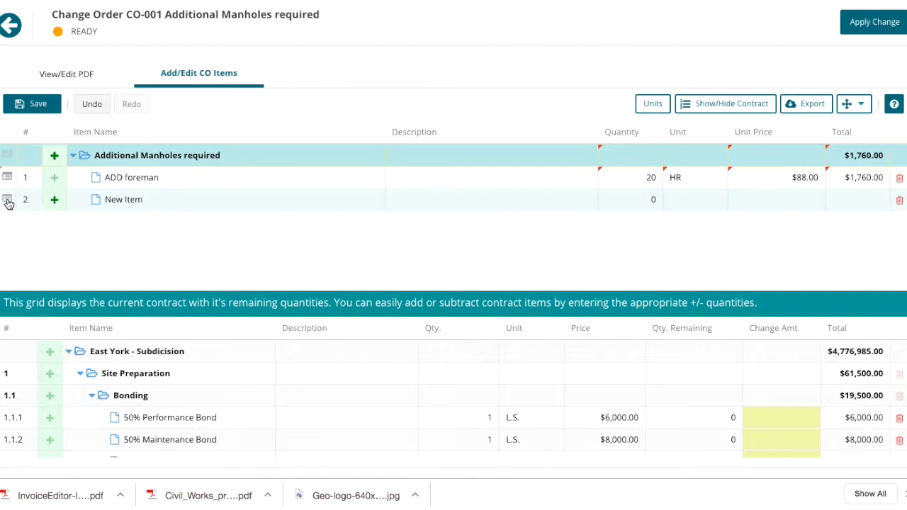
left_click(180, 201)
left_click(180, 197)
left_click(766, 421)
type("40")
key("Return")
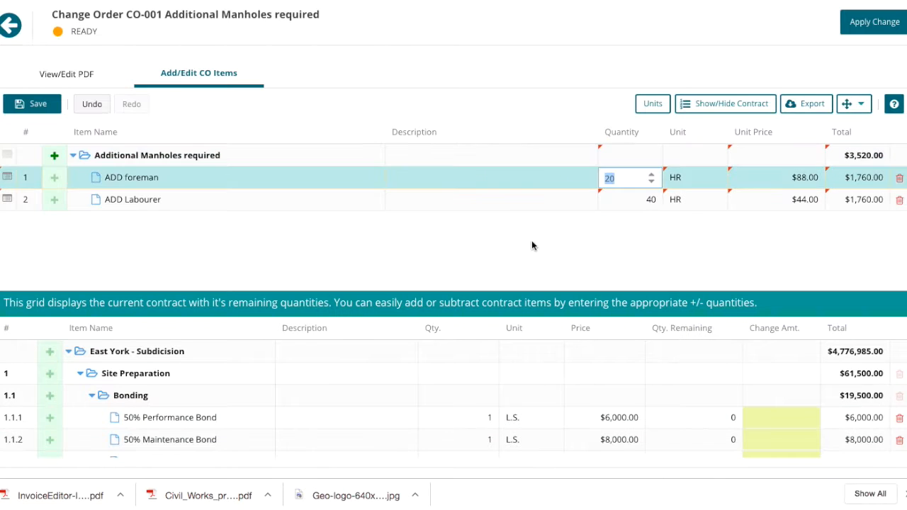
left_click(55, 155)
Step: Try adding 1 site trailer for engineer's use from the contract items, and delete the added change order line
scroll(593, 429, "down", 10)
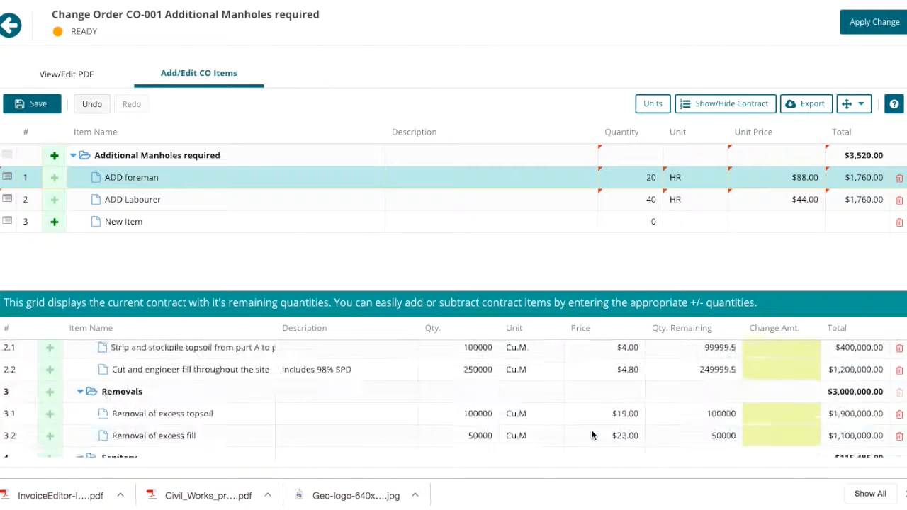
scroll(592, 430, "up", 15)
left_click(790, 406)
type("1")
key("Return")
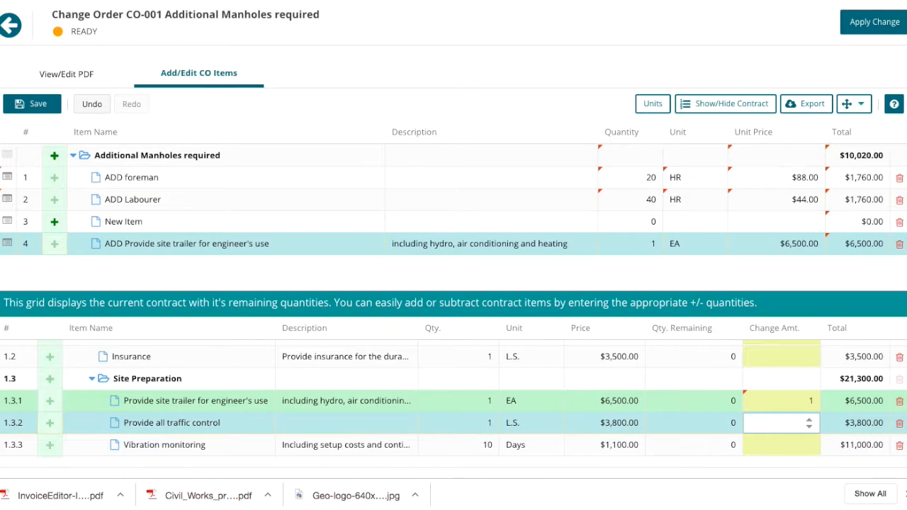
left_click(900, 244)
Step: Define the blank item as material Cost for additional MH26, 1 EA at $555, and save with the note Send to Consultant for Approval
left_click(198, 223)
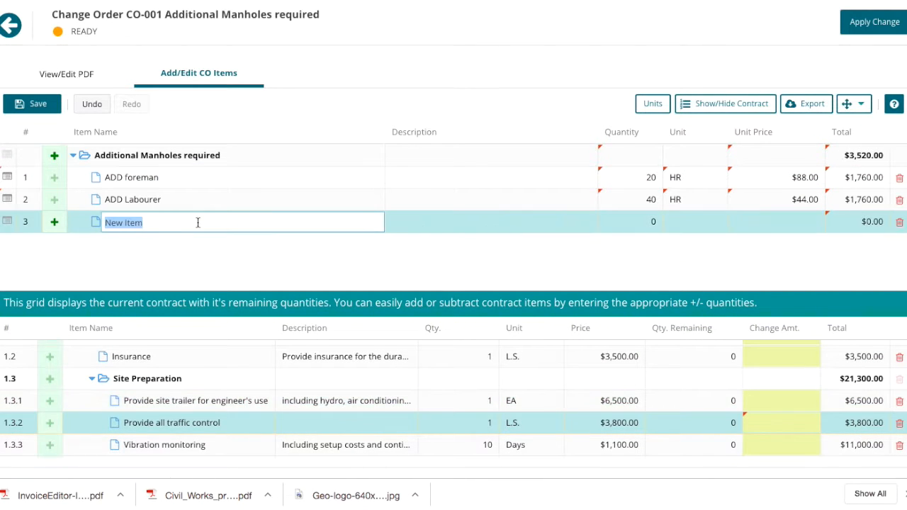
type("matierial Cost for additional MH26")
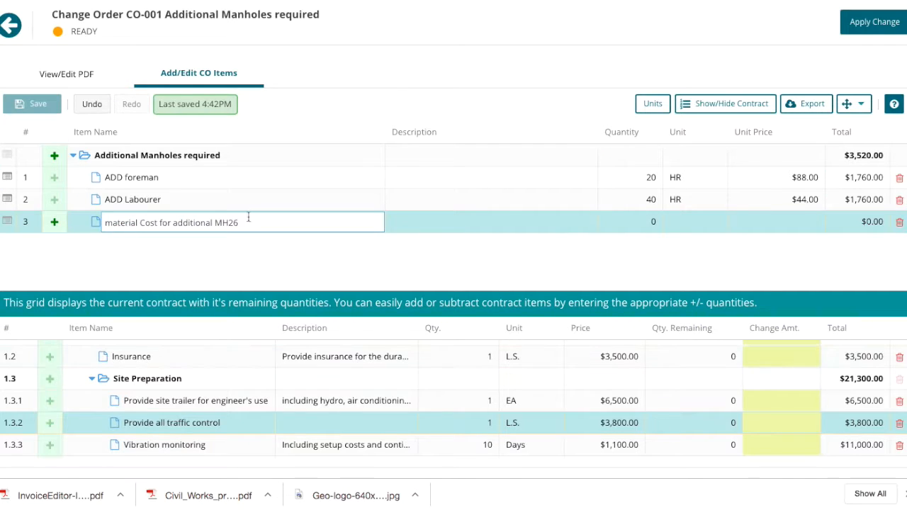
left_click(645, 224)
type("1")
left_click(693, 222)
type("EA")
left_click(693, 245)
left_click(815, 220)
type("555")
left_click(28, 103)
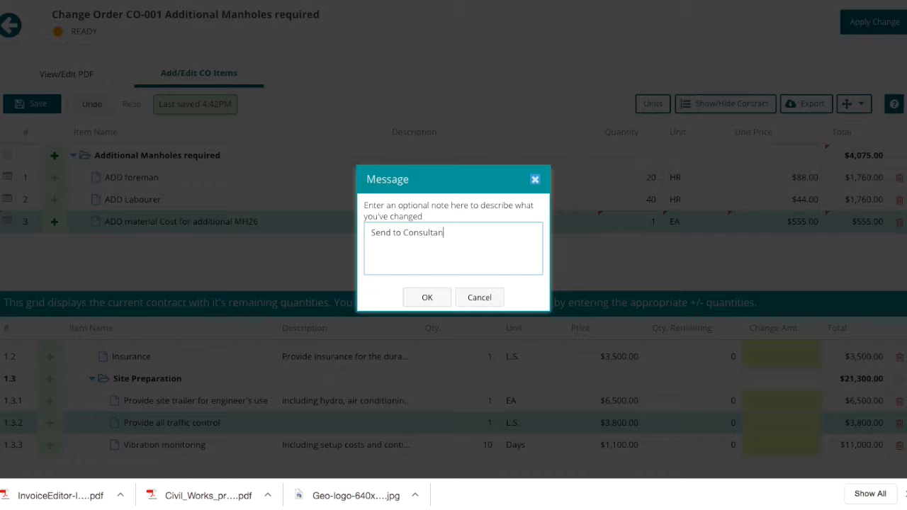
left_click(426, 297)
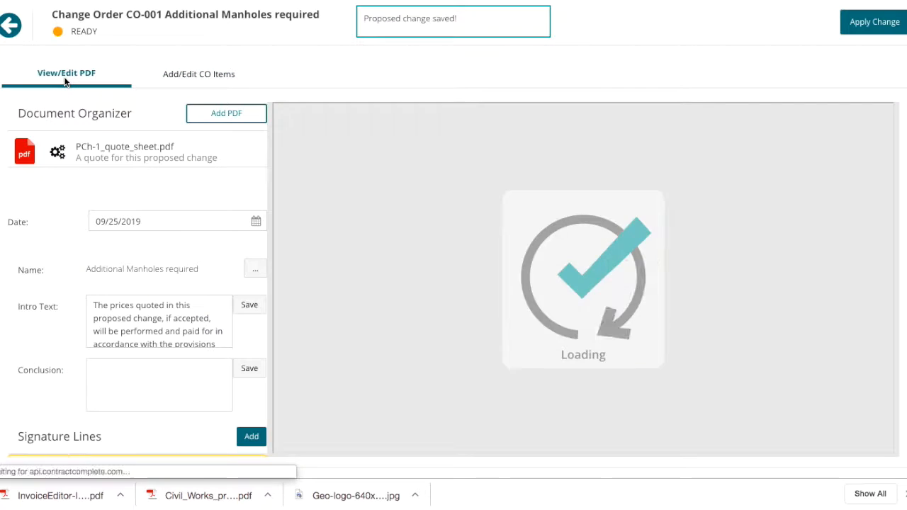
Step: Enter and save the conclusion text "Addtional lengths required, Scope of work does not reflect on Arch Drawings provided. See Mark drawing included."
scroll(585, 264, "down", 1)
scroll(585, 264, "up", 2)
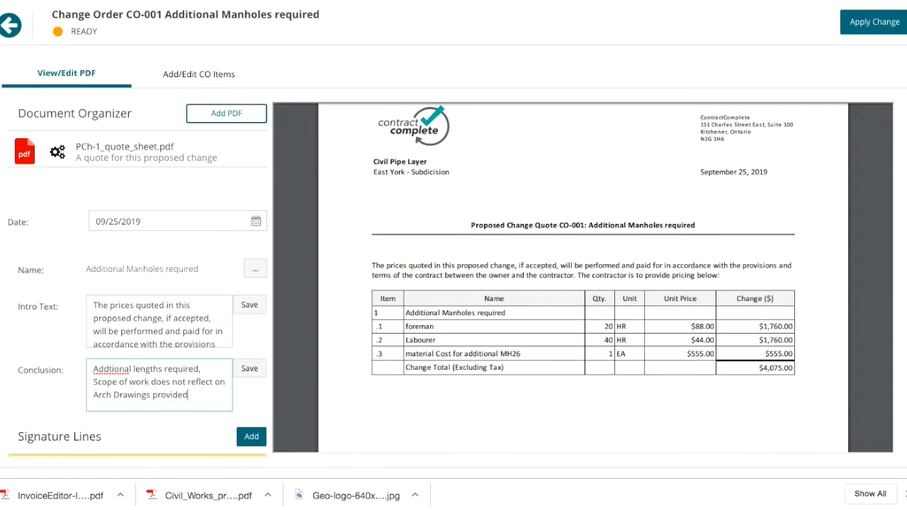
type("Mark drawing included.")
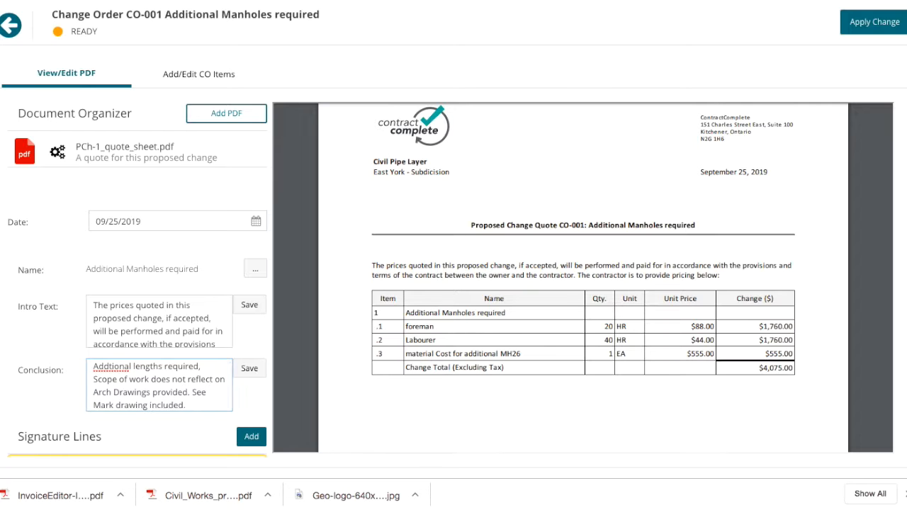
left_click(253, 367)
Step: Upload GR2.pdf and attach it to the change order documents
left_click(227, 114)
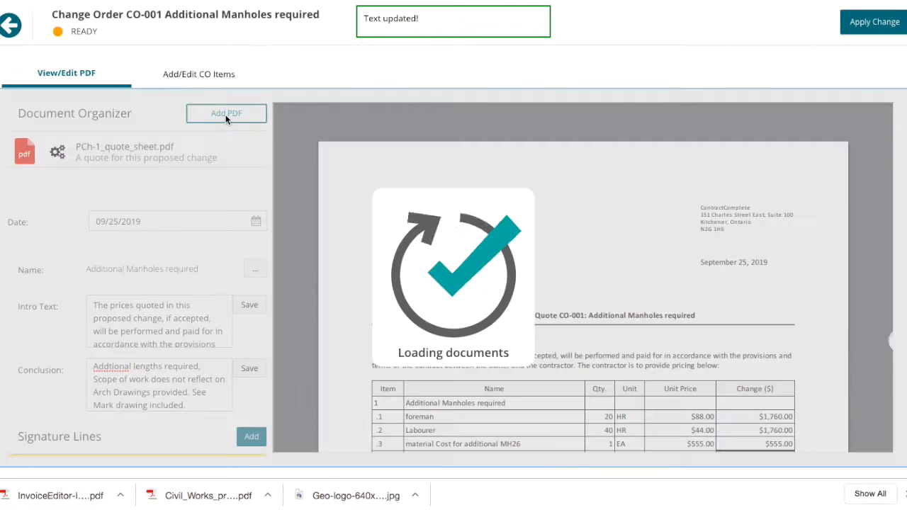
left_click(323, 122)
left_click(589, 157)
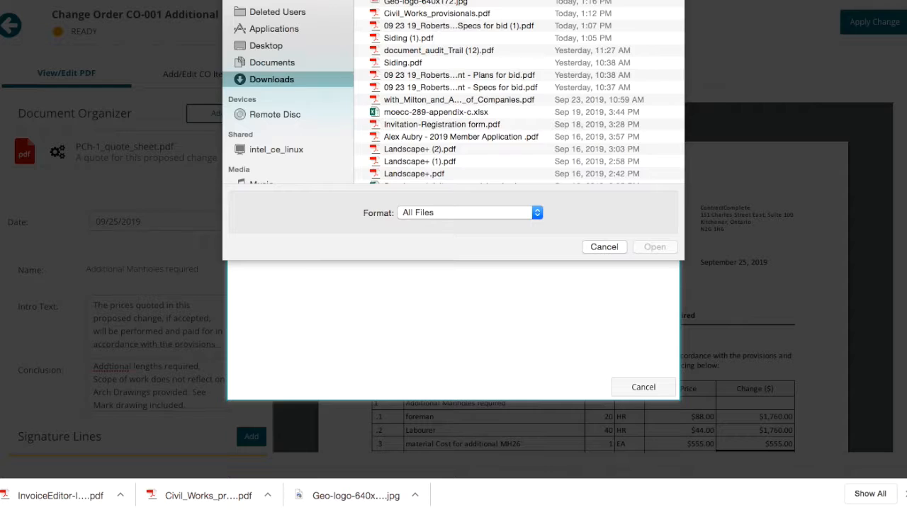
scroll(398, 75, "down", 10)
left_click(399, 75)
left_click(656, 246)
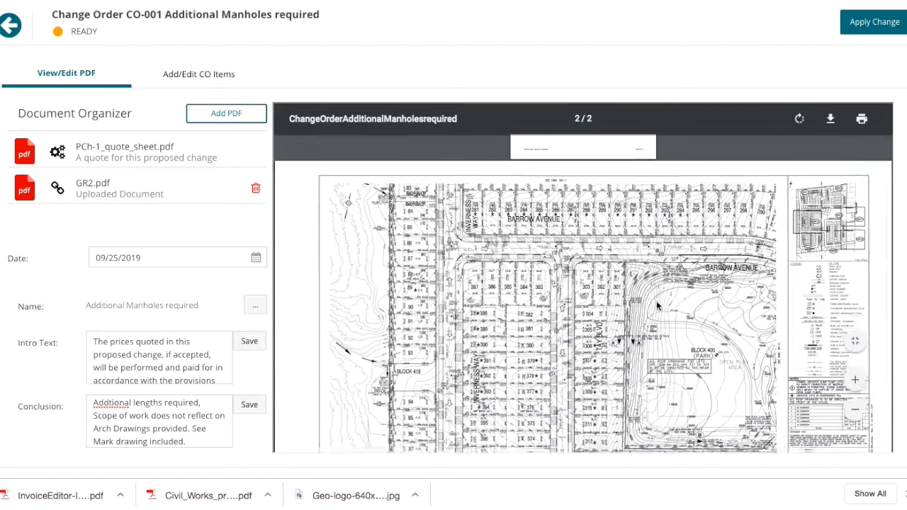
Step: Add a signature line for a new external stakeholder, entering the person's first and last name, email address, title and company name
scroll(117, 263, "down", 5)
left_click(251, 223)
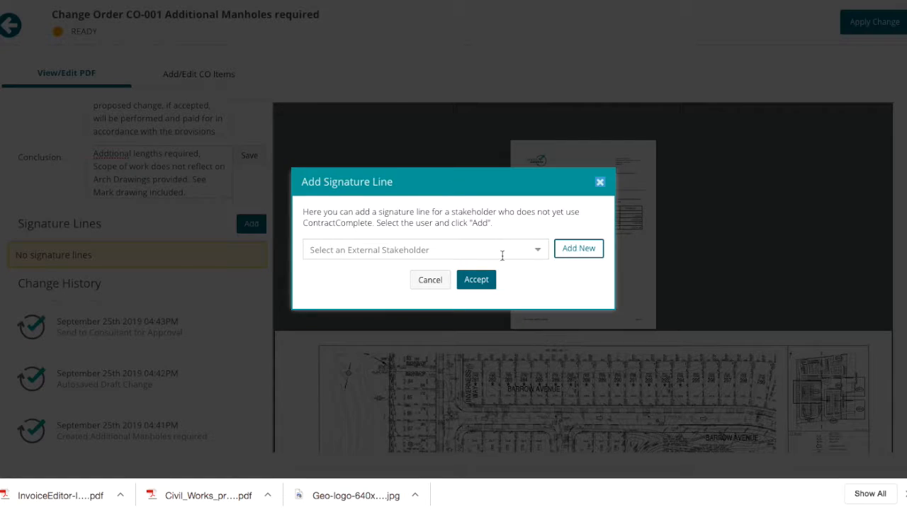
left_click(577, 249)
type("Bill")
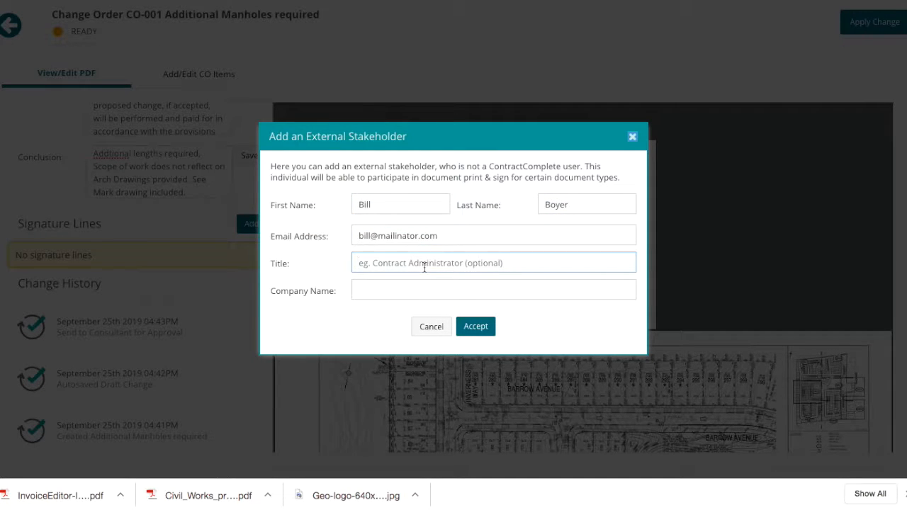
left_click(478, 326)
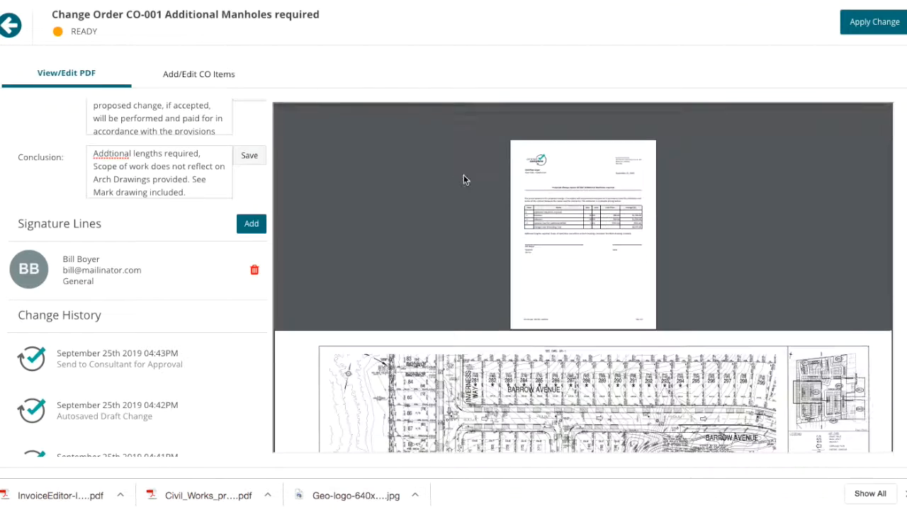
Step: Apply the change order to the contract and review the updated schedule of prices
left_click(875, 21)
left_click(426, 273)
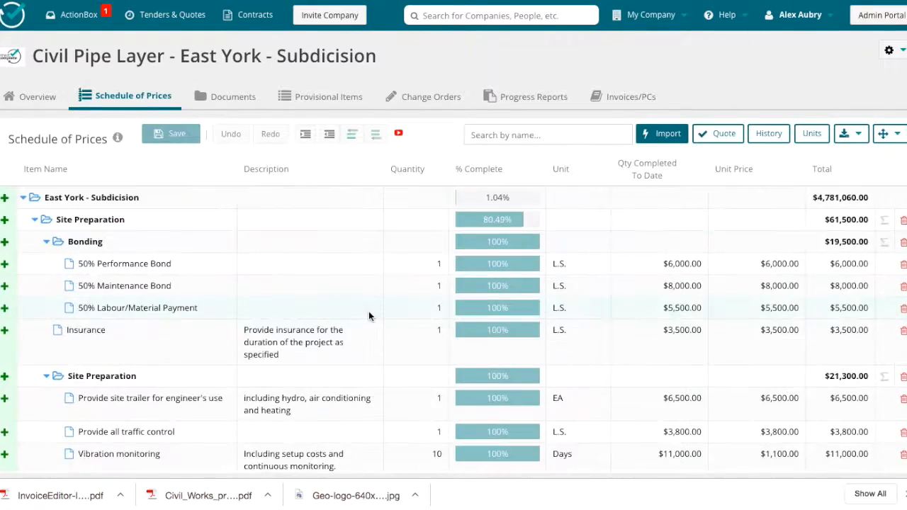
scroll(369, 311, "down", 6)
scroll(369, 312, "up", 5)
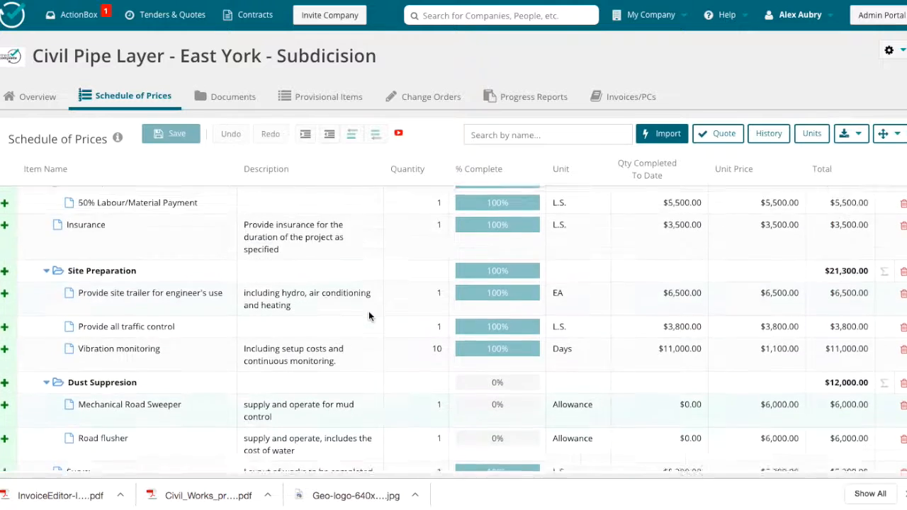
scroll(369, 316, "up", 2)
Step: View PCh-1_main_document.pdf in the Proposed subfolder of the contract's Change Orders documents, then return to the contract
left_click(231, 96)
left_click(69, 206)
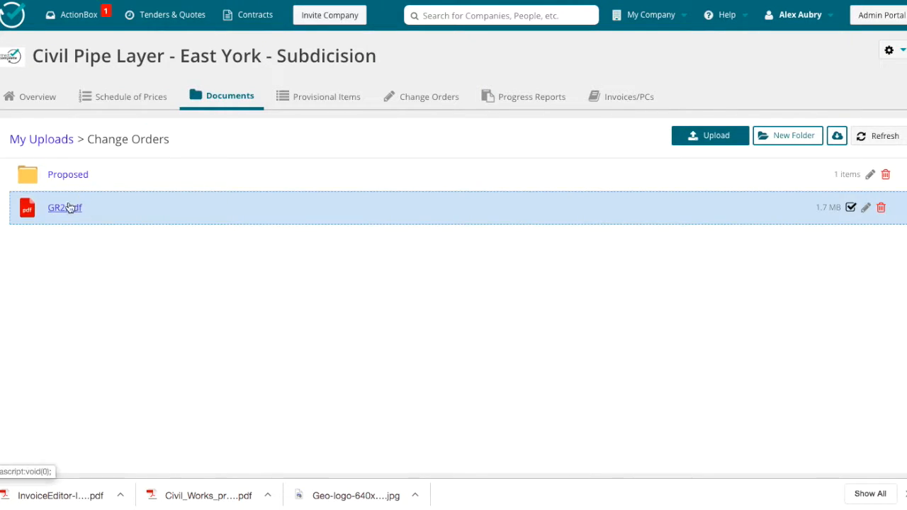
left_click(46, 175)
left_click(46, 175)
left_click(106, 205)
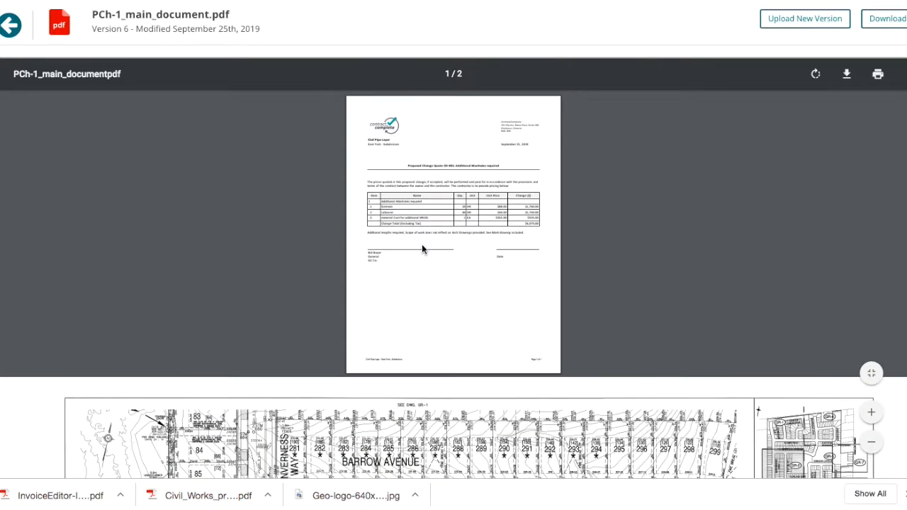
left_click(10, 25)
Step: Create a progress report with the description August Change Orders -Draw
left_click(556, 99)
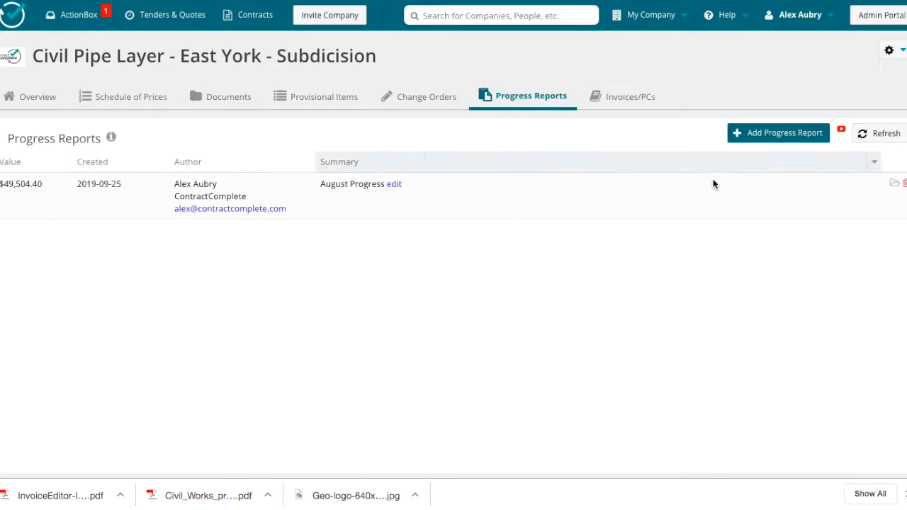
left_click(778, 133)
type("August Change Orders -Draw")
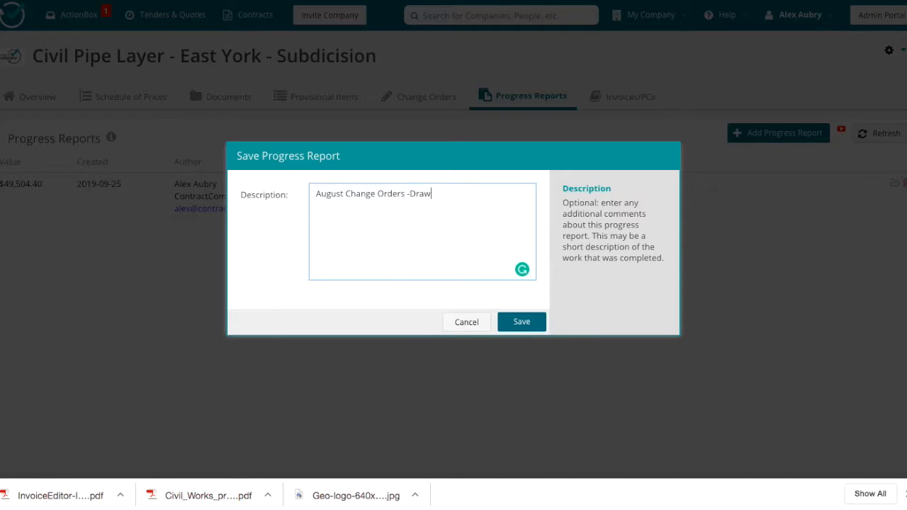
left_click(530, 322)
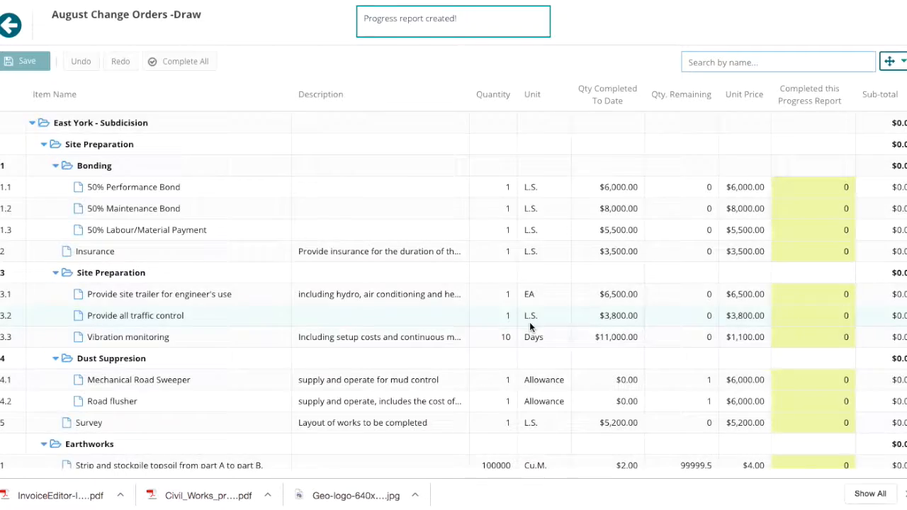
Step: Mark all items under the Additional Manholes required change order as complete and save the progress report
scroll(530, 326, "down", 10)
left_click(168, 391)
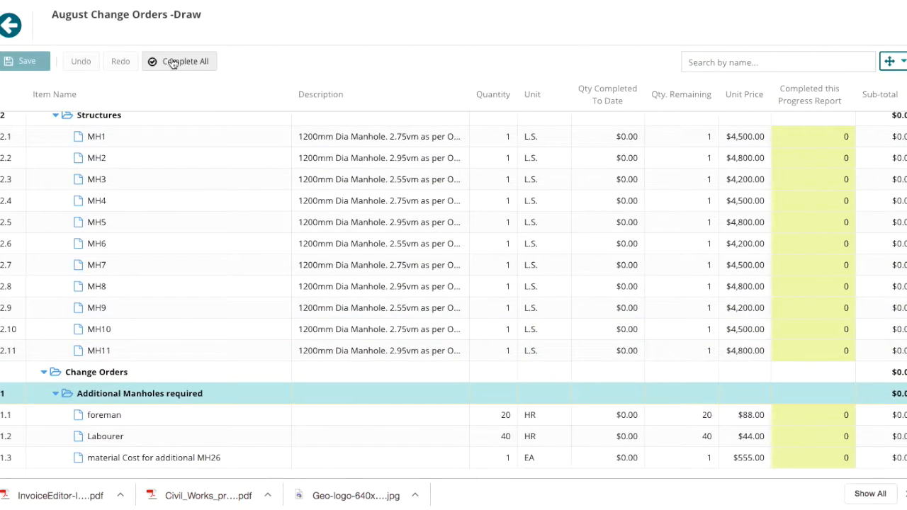
left_click(177, 61)
left_click(13, 63)
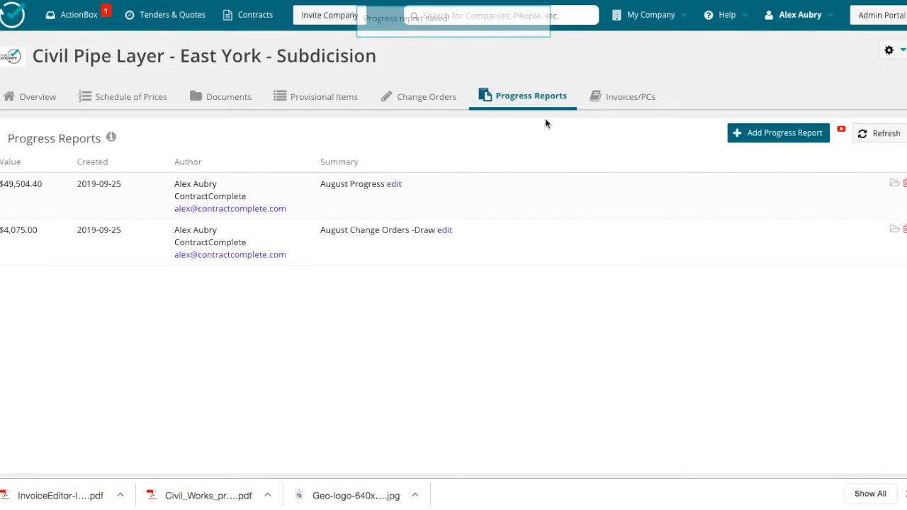
Step: Create a new invoice for the East York - Subdicision contract from the saved change order progress
left_click(623, 97)
left_click(321, 142)
left_click(620, 292)
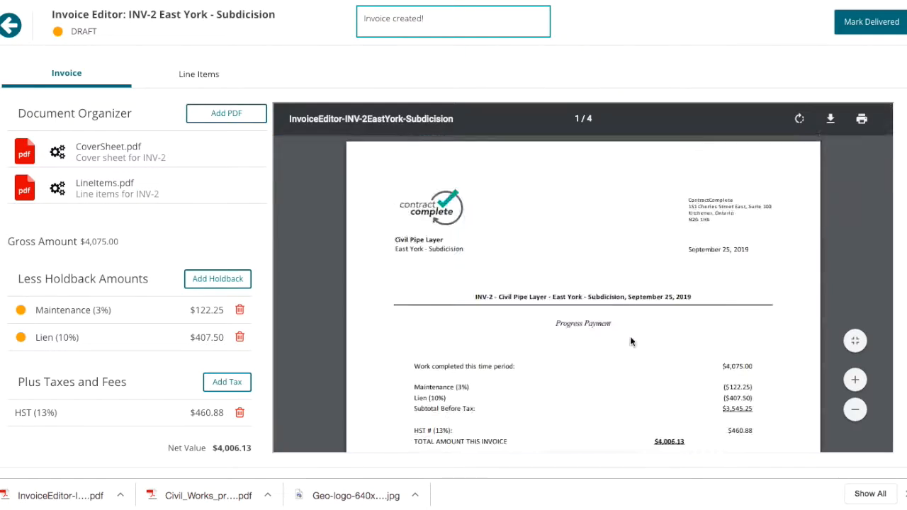
Step: Review the line items of the draft INV-2 invoice and mark it as delivered
scroll(628, 319, "down", 3)
scroll(633, 342, "down", 15)
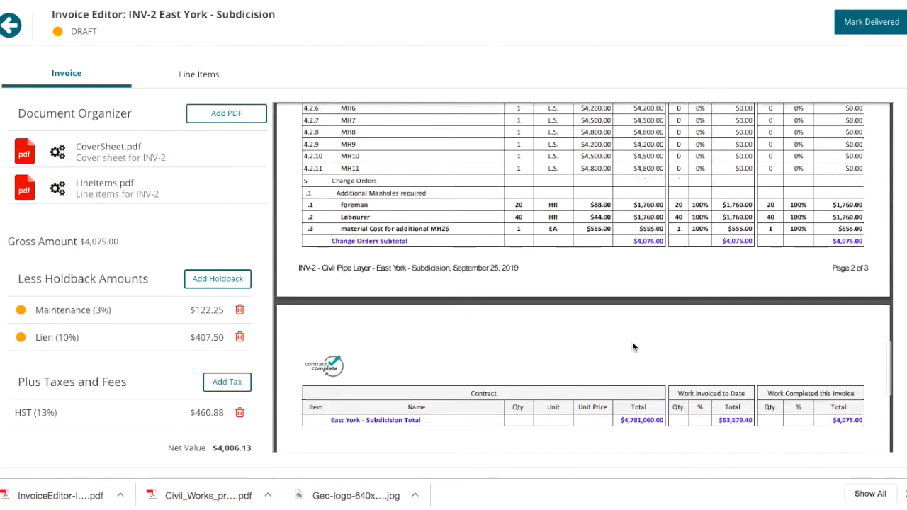
left_click(866, 22)
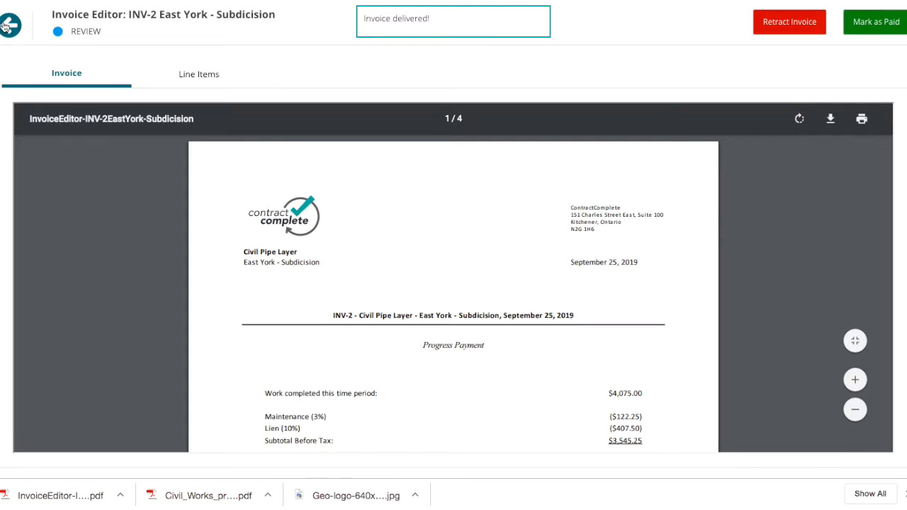
left_click(6, 26)
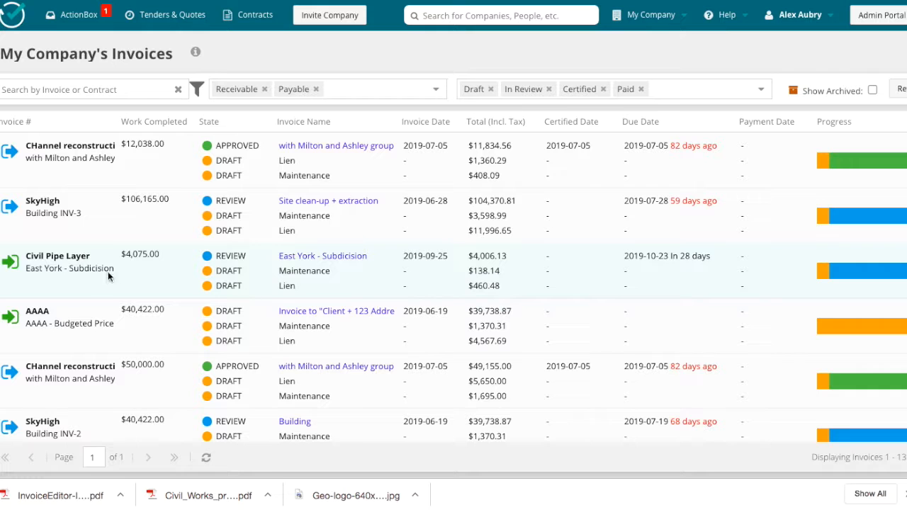
Step: Find the Civil Pipe Layer August progress draw in the company's invoices, mark it as paid and return to the contract's invoices
left_click(608, 123)
left_click(567, 121)
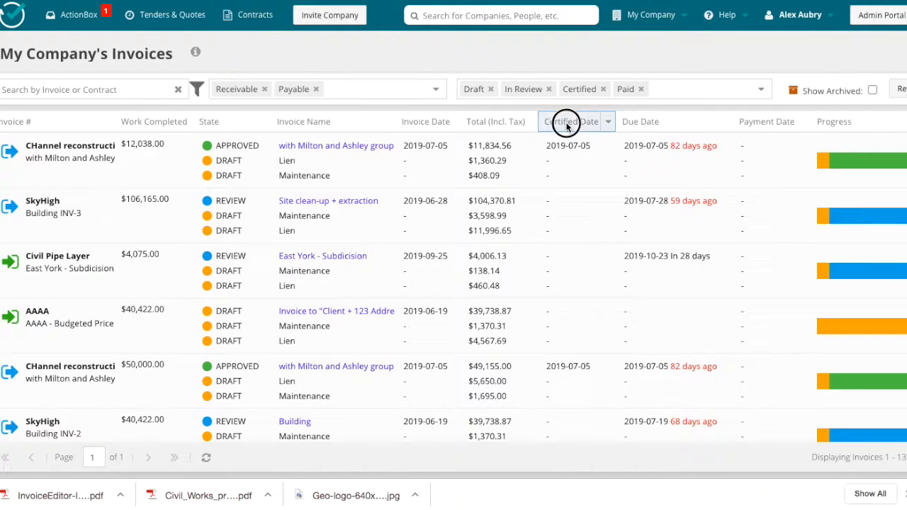
left_click(546, 232)
scroll(562, 257, "down", 5)
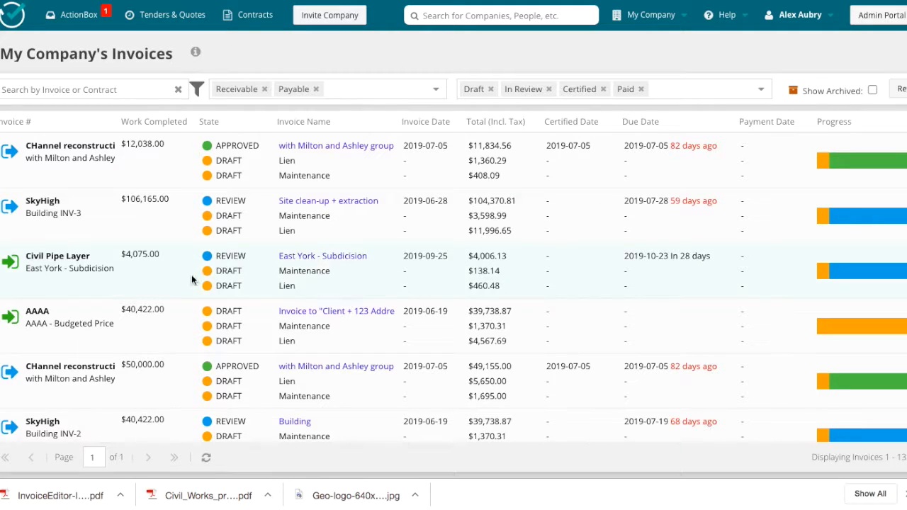
scroll(341, 263, "down", 3)
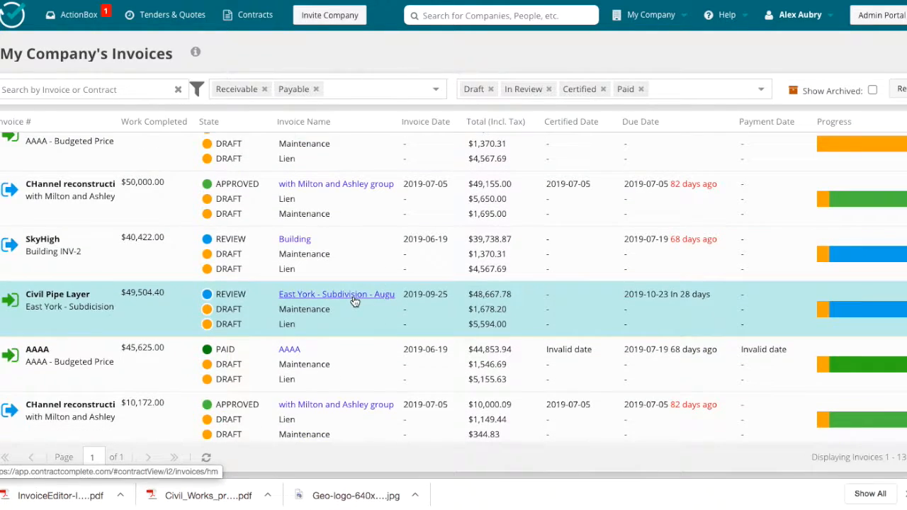
left_click(353, 295)
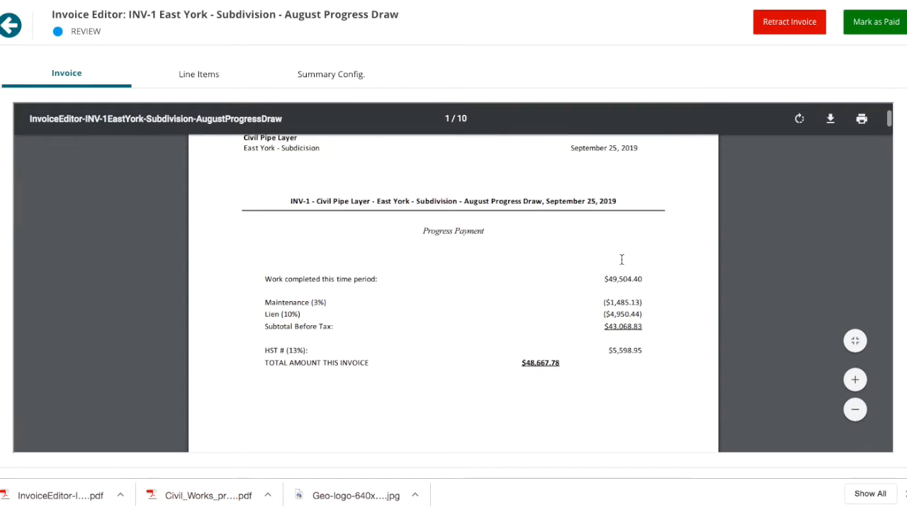
left_click(875, 22)
left_click(421, 273)
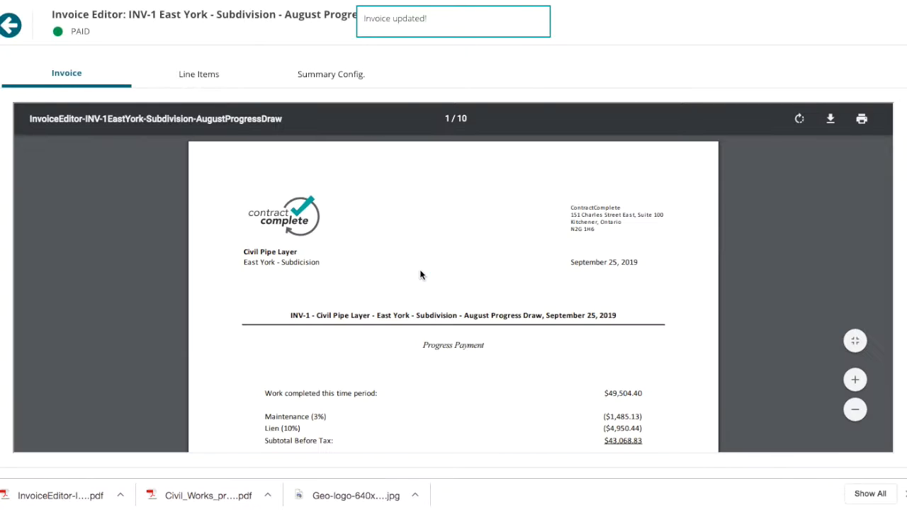
left_click(9, 27)
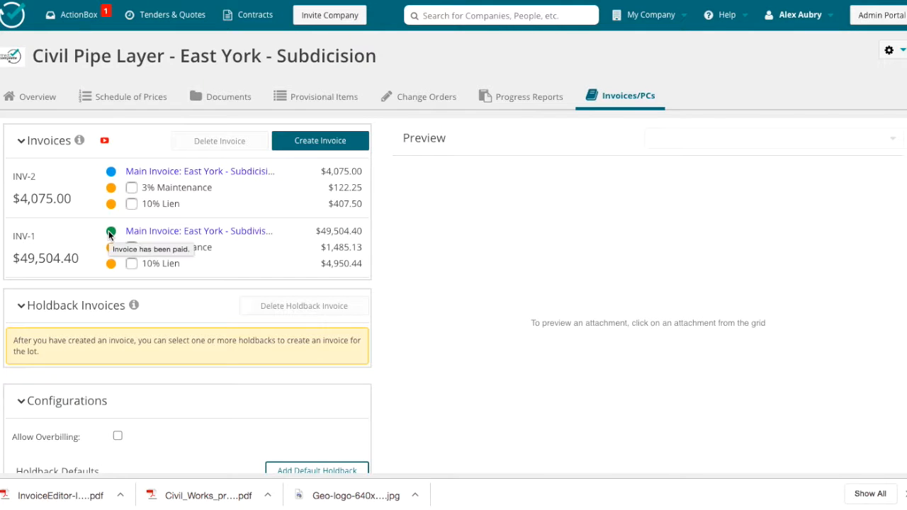
Step: Create a holdback invoice from the 3% Maintenance and 10% Lien holdbacks of INV-1 and INV-2 and mark it as delivered
left_click(132, 187)
left_click(131, 203)
left_click(131, 246)
left_click(131, 263)
left_click(648, 325)
left_click(550, 285)
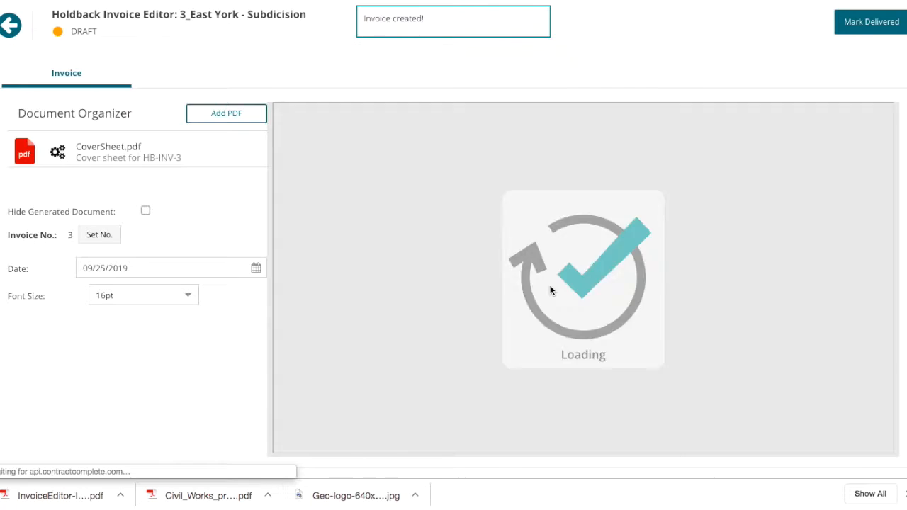
scroll(660, 347, "down", 5)
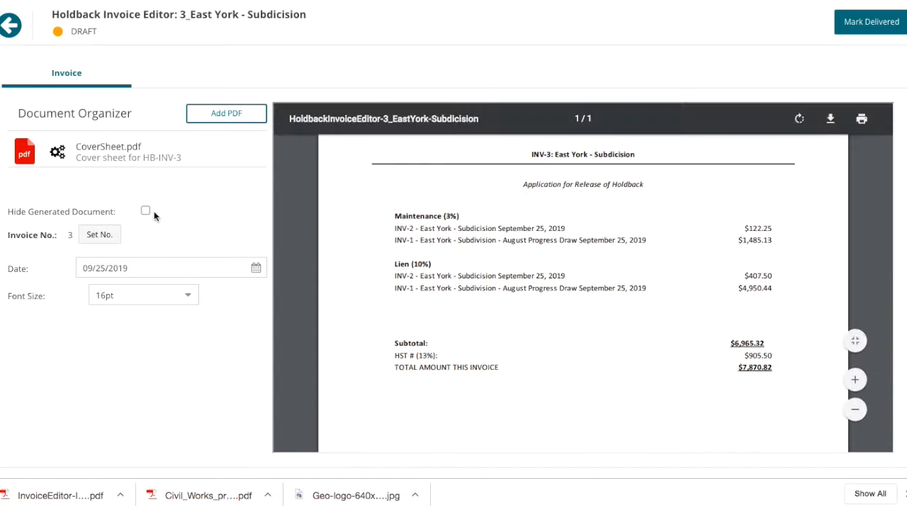
left_click(869, 22)
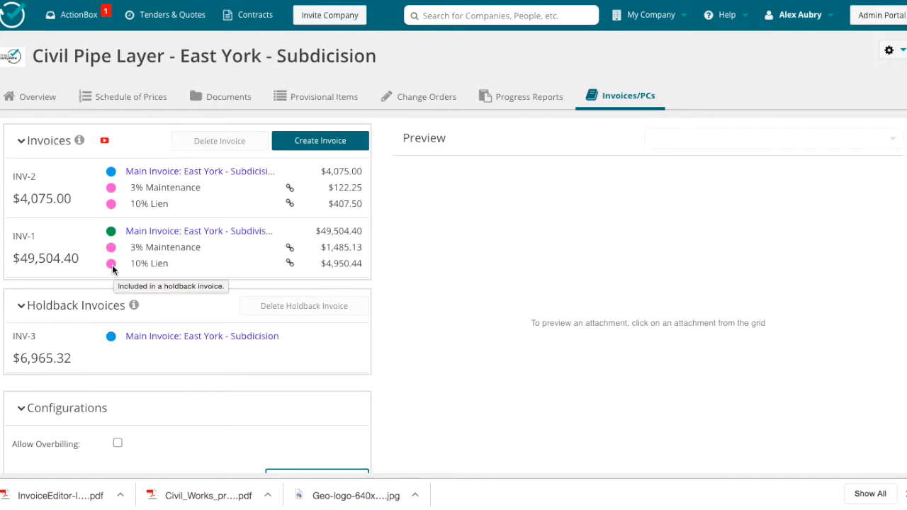
Step: Allow overbilling in the contract's invoice configurations and confirm the change
scroll(118, 338, "down", 3)
left_click(118, 337)
left_click(426, 295)
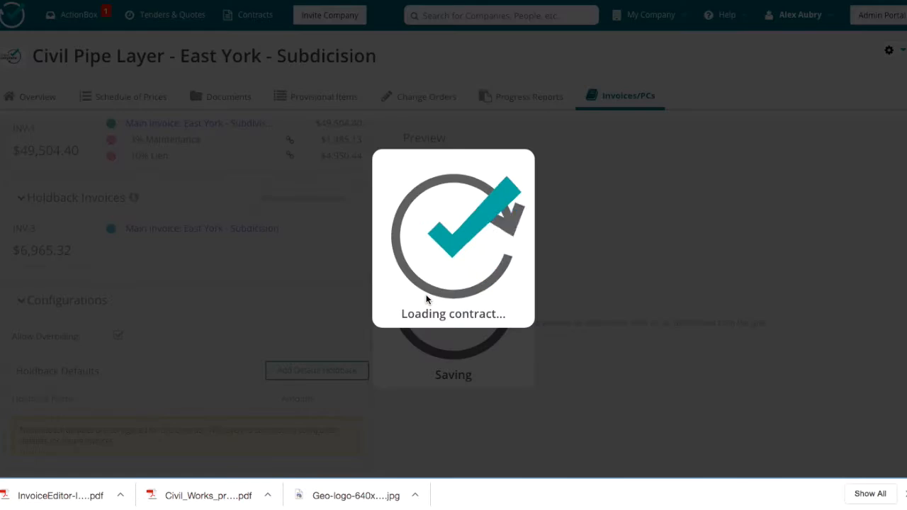
scroll(252, 392, "down", 2)
scroll(324, 419, "up", 3)
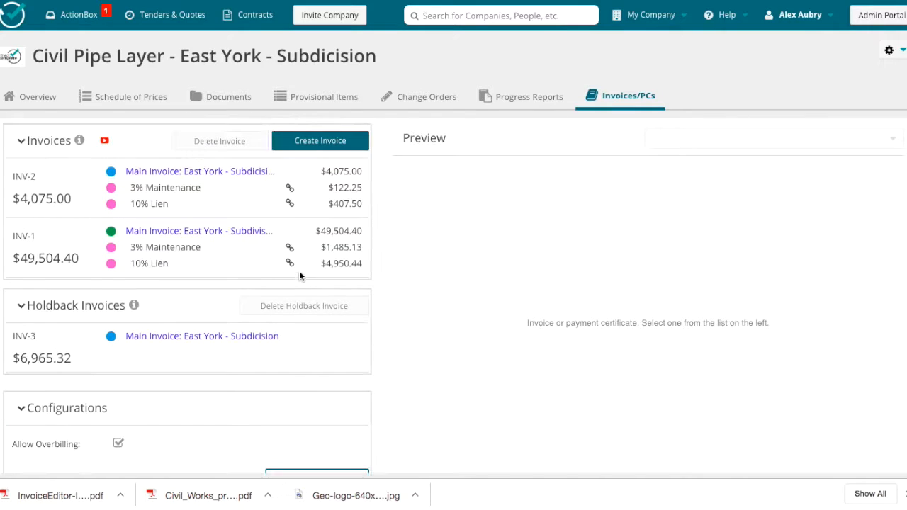
Step: Open the contract's Schedule of Prices
left_click(124, 96)
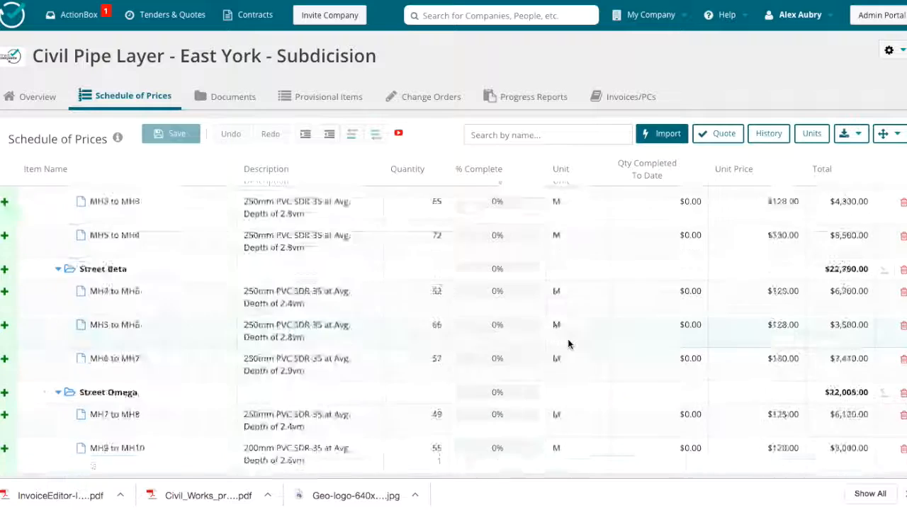